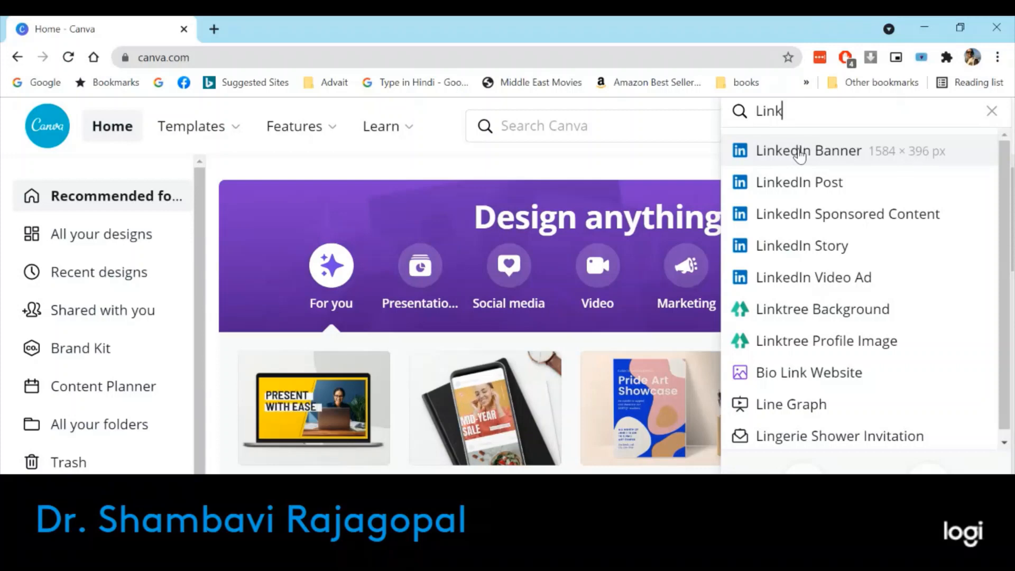
Create a blank LinkedIn Banner design of 1584 × 396 px and select its page
left_click(801, 154)
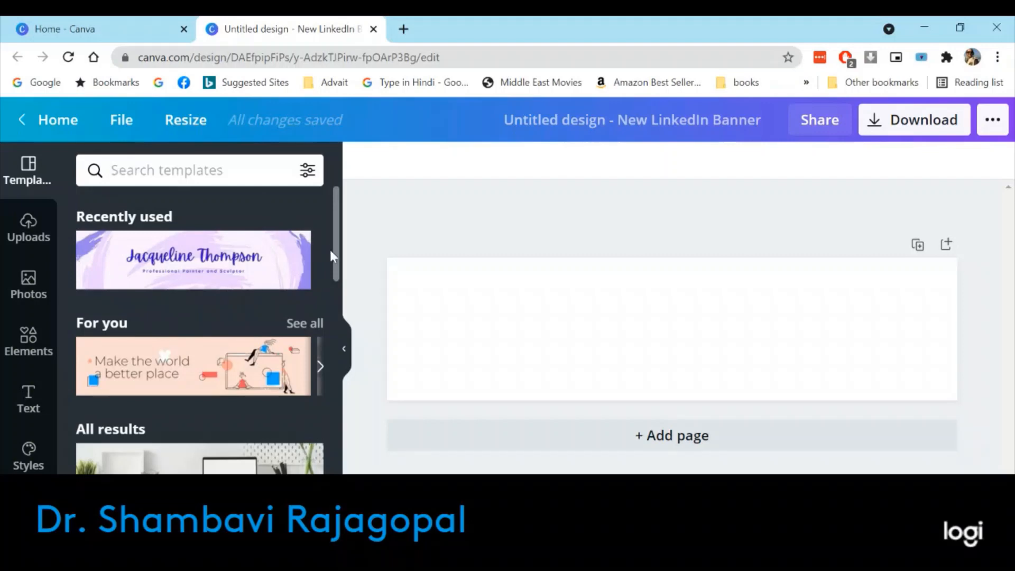
left_click(612, 346)
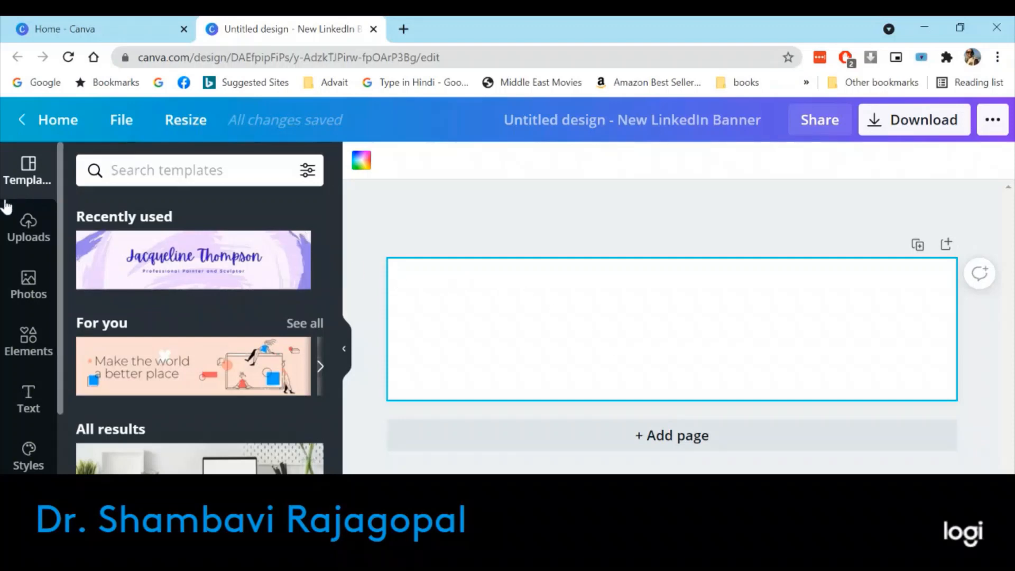
Browse the uploaded images and place the photo of folded colourful fabrics in the middle of the banner
left_click(28, 225)
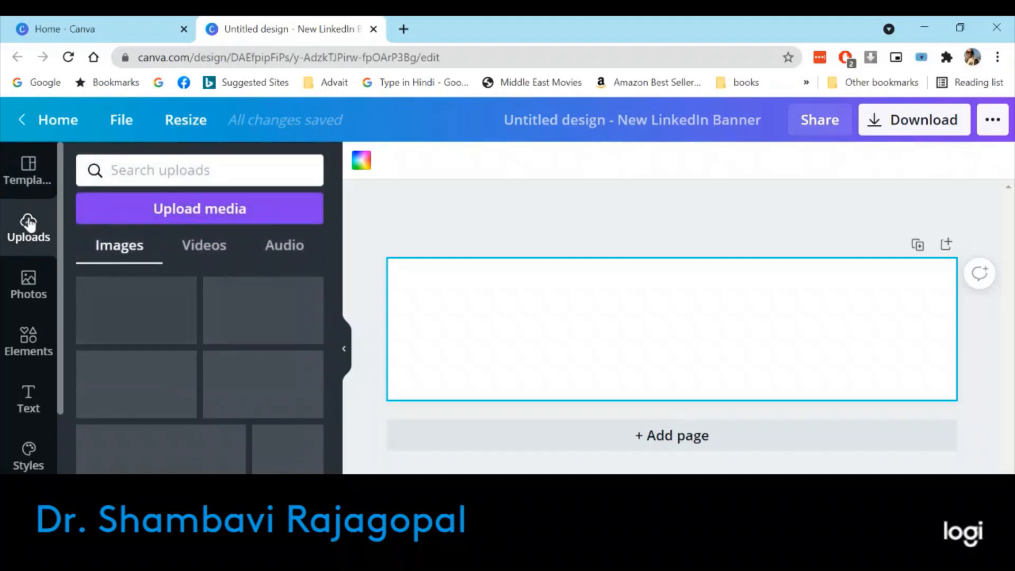
left_click(186, 212)
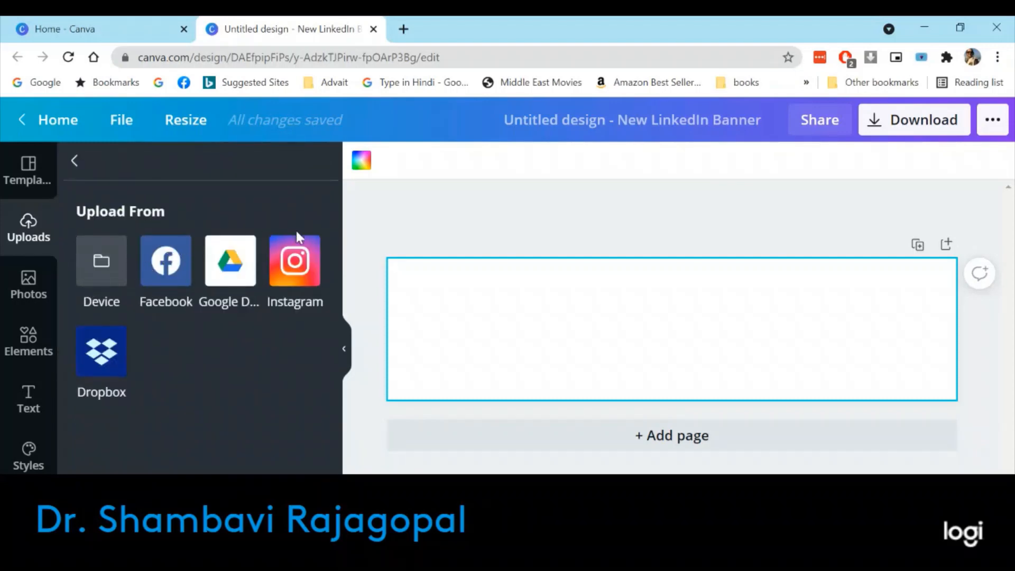
left_click(75, 163)
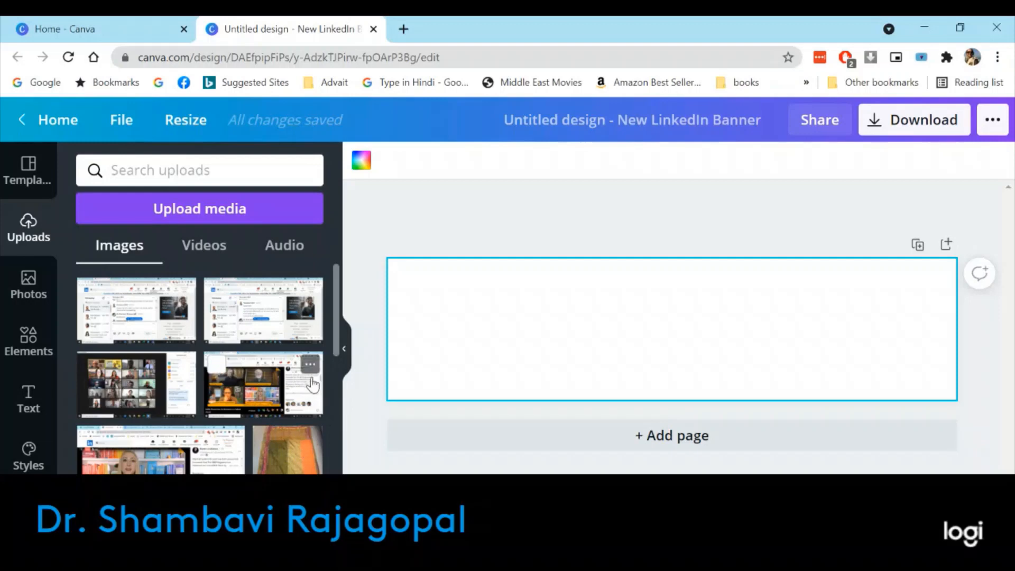
scroll(310, 386, "down", 3)
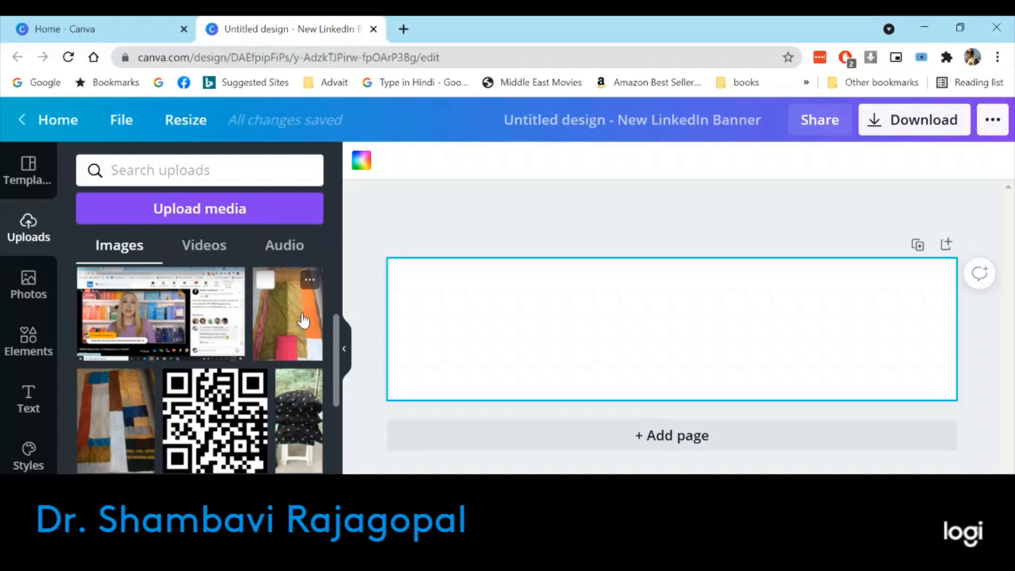
key("ctrl+v")
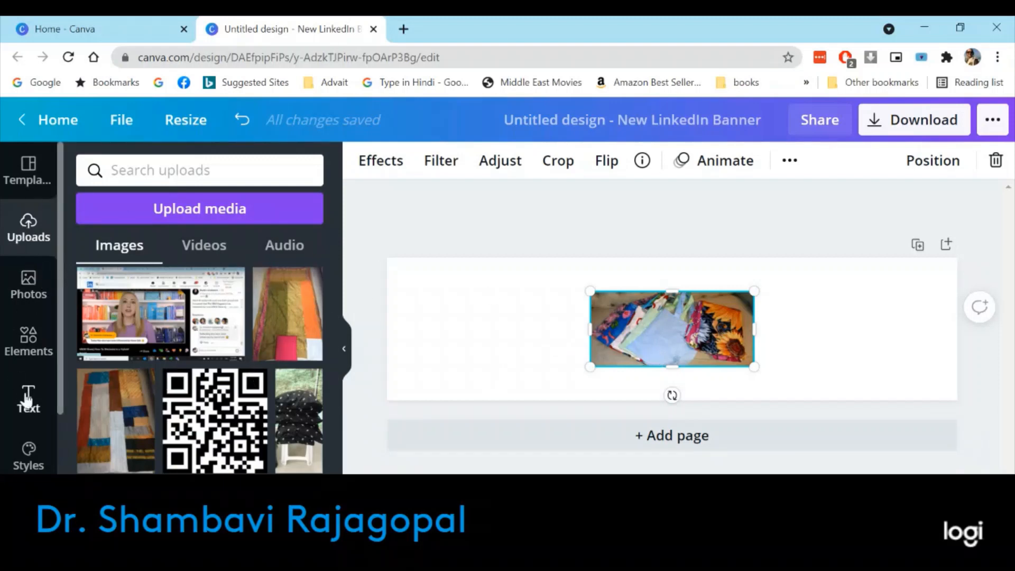
Search the elements for recycle, add the free two-tone green recycling arrows graphic, and place it directly left of the fabric photo
left_click(32, 341)
left_click(200, 170)
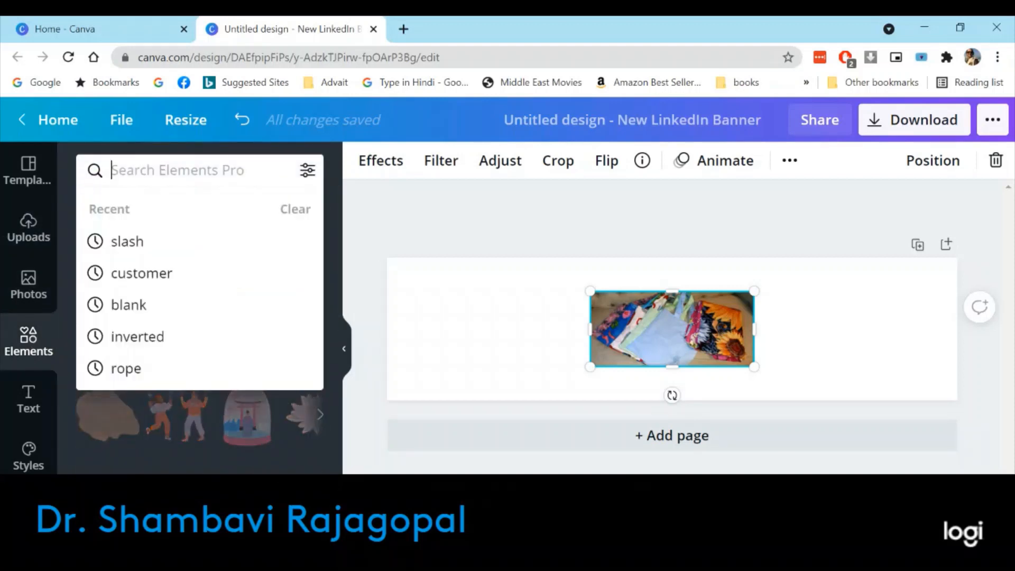
type("re")
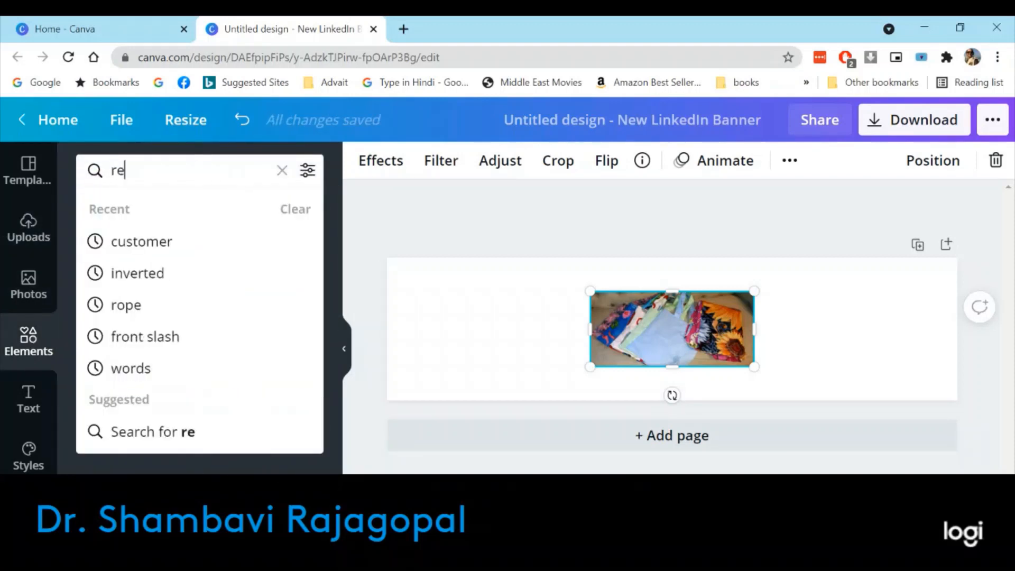
type("cycling")
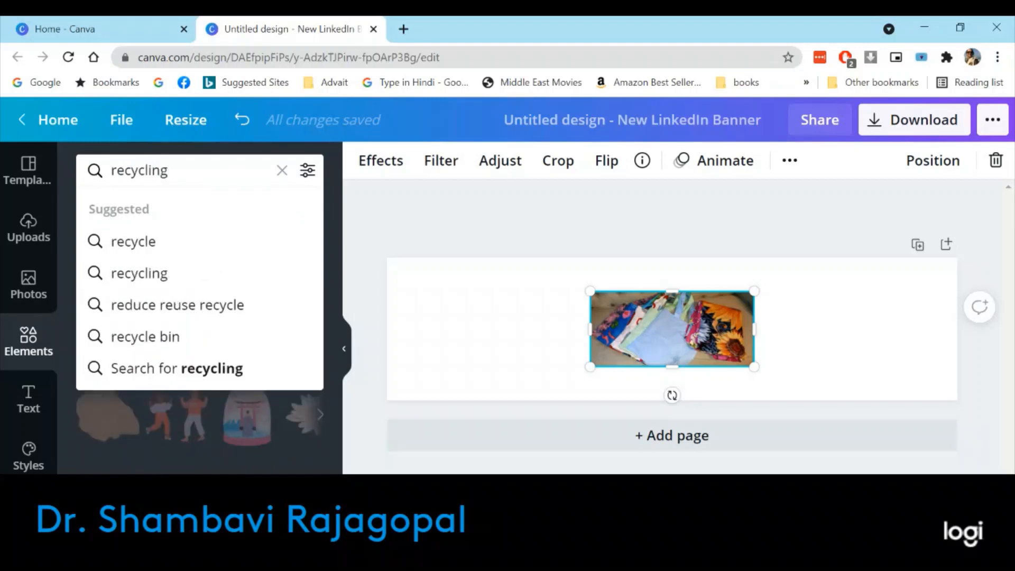
left_click(120, 243)
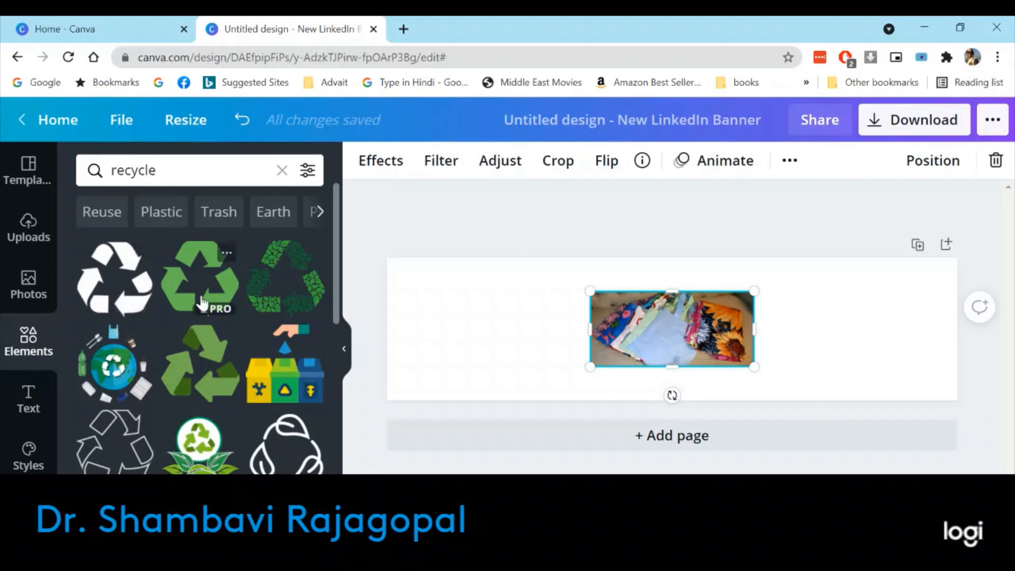
left_click(206, 372)
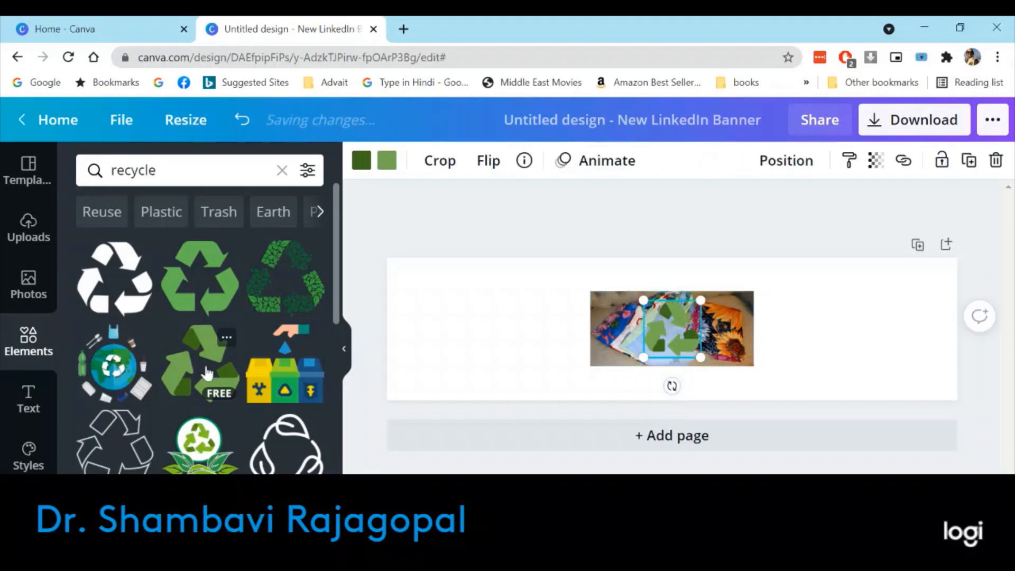
left_click_drag(680, 328, 565, 321)
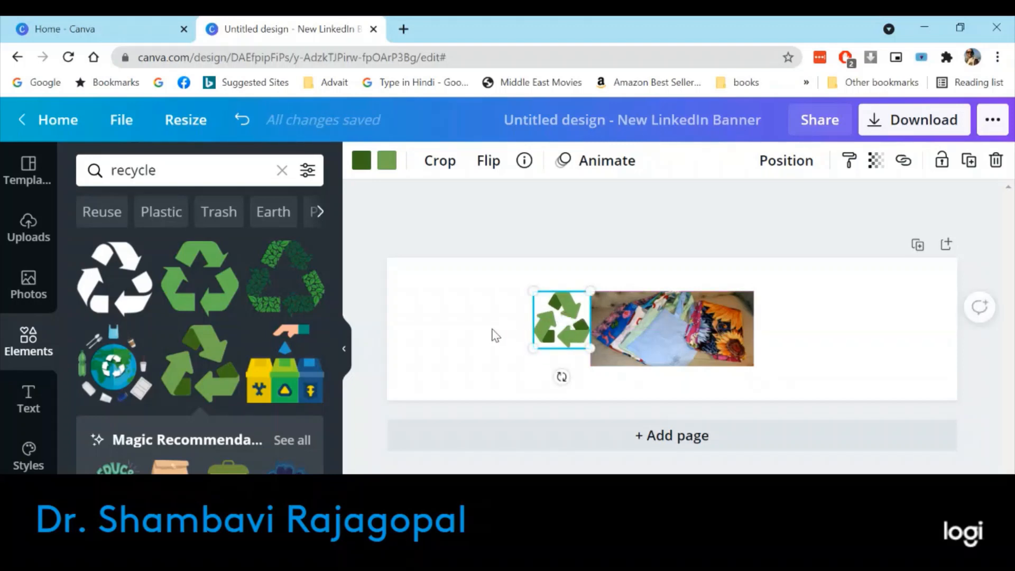
Add a subheading to the banner with the text "Save Scrap & Sew"
left_click(29, 404)
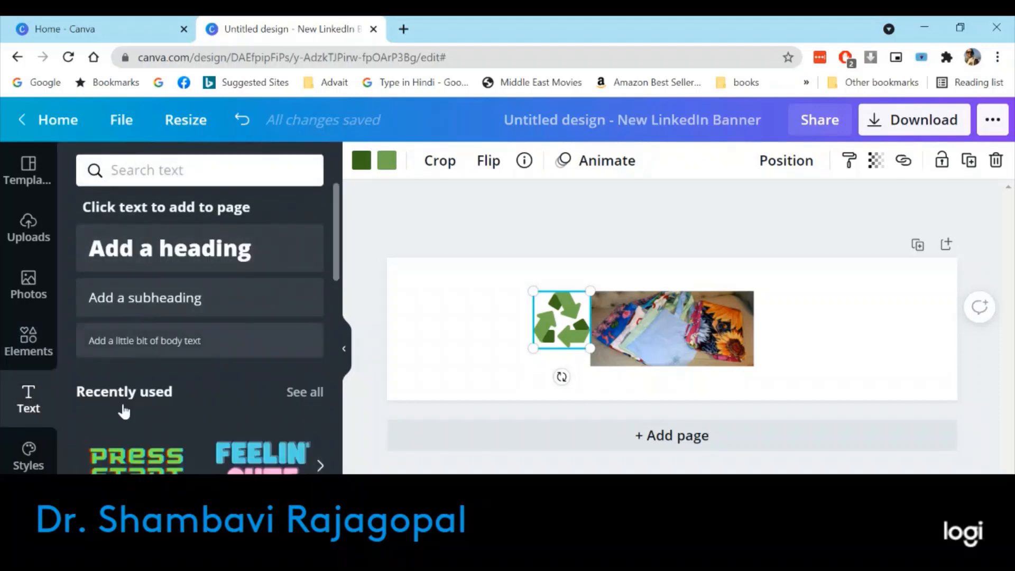
scroll(181, 454, "down", 3)
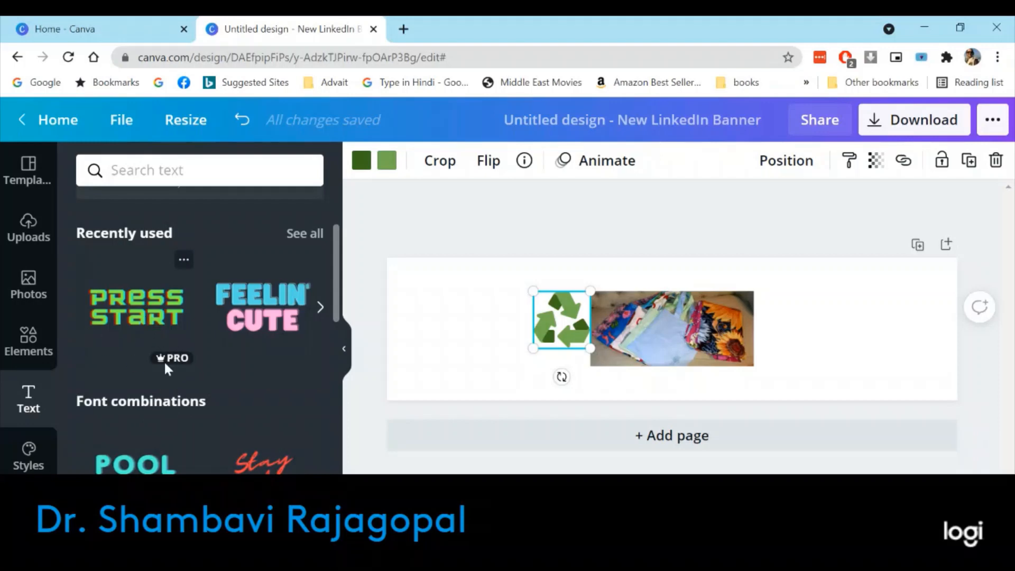
scroll(157, 355, "up", 3)
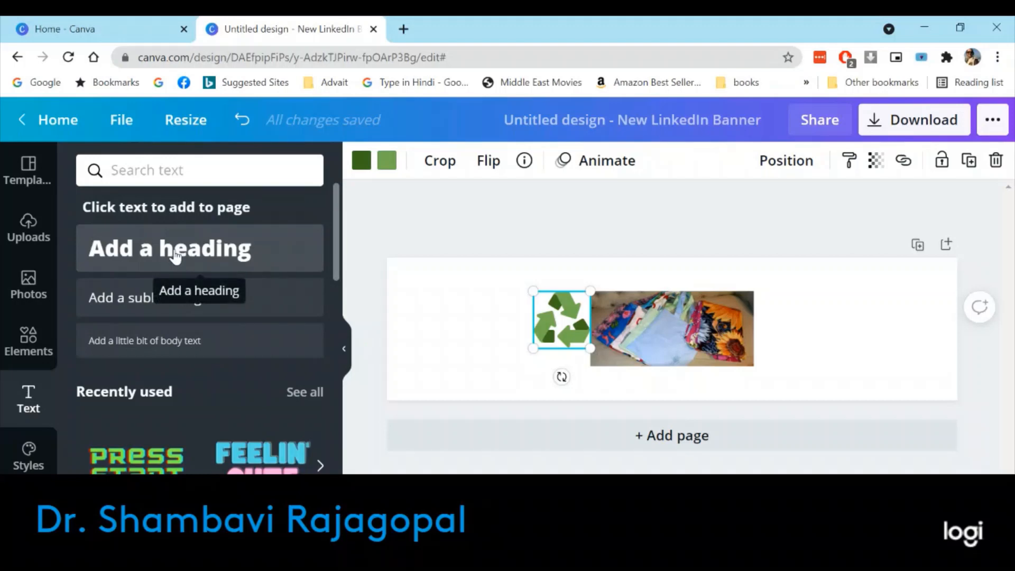
left_click(134, 303)
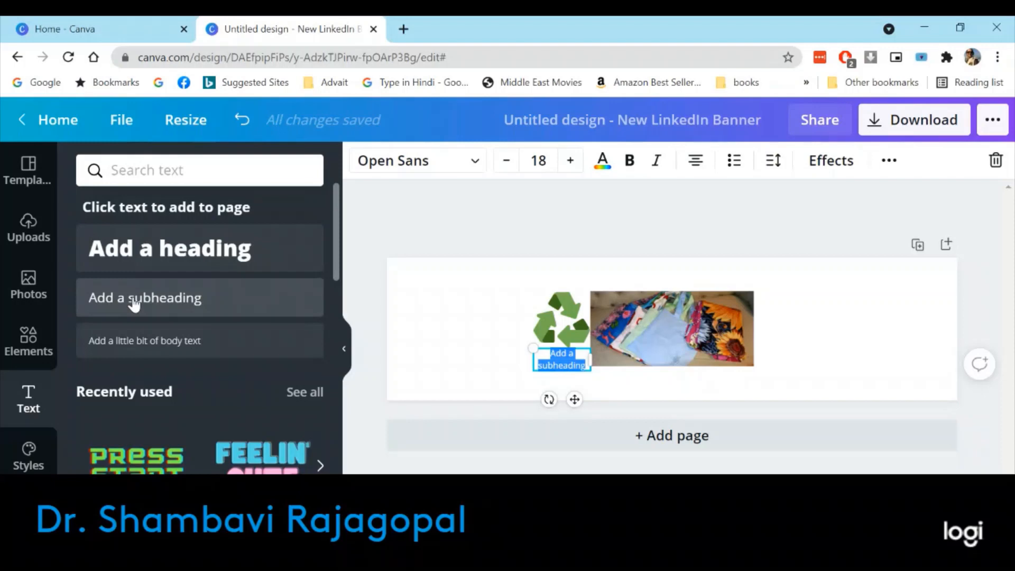
type("Sa")
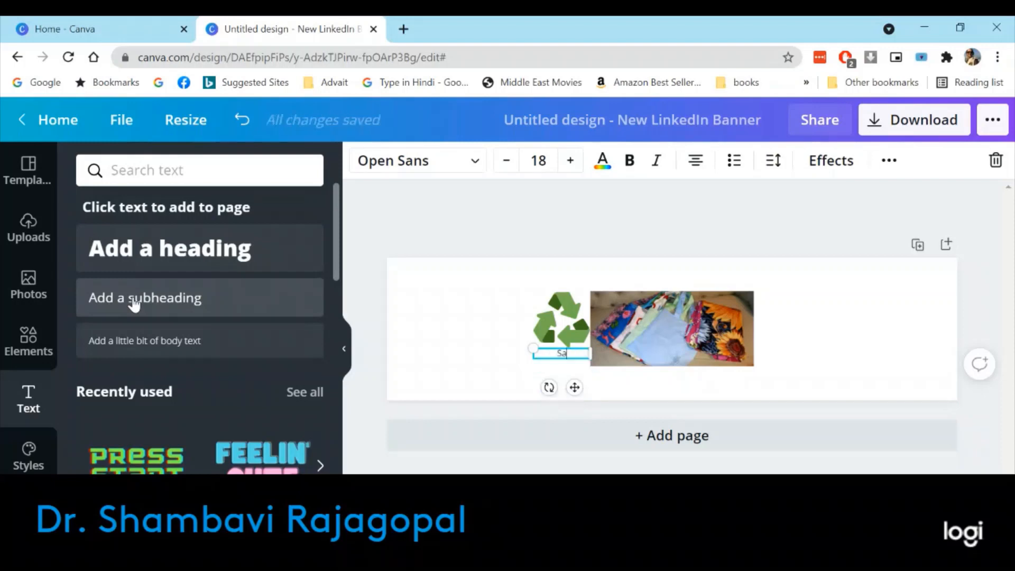
type("ve Scra")
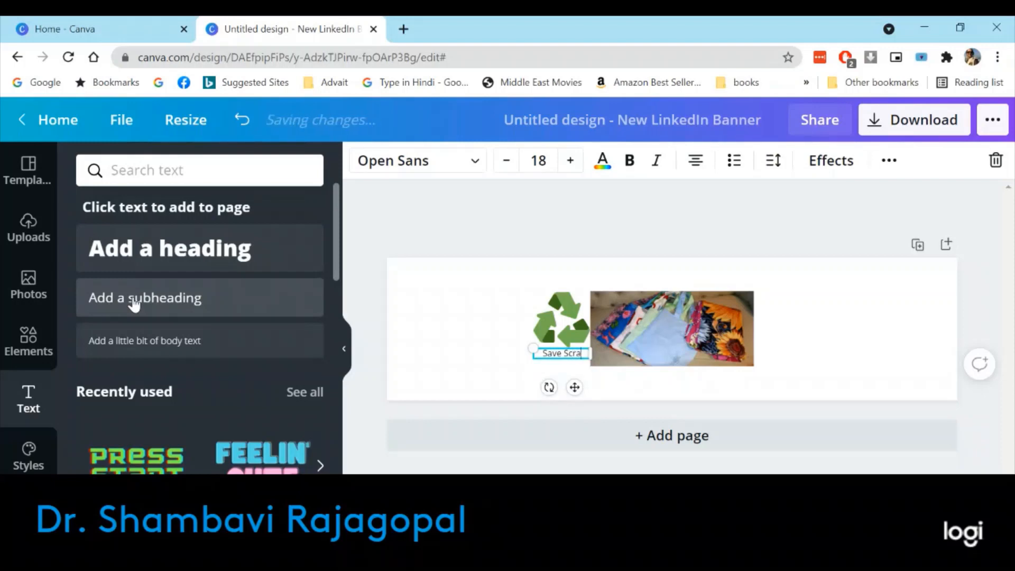
type("p & S")
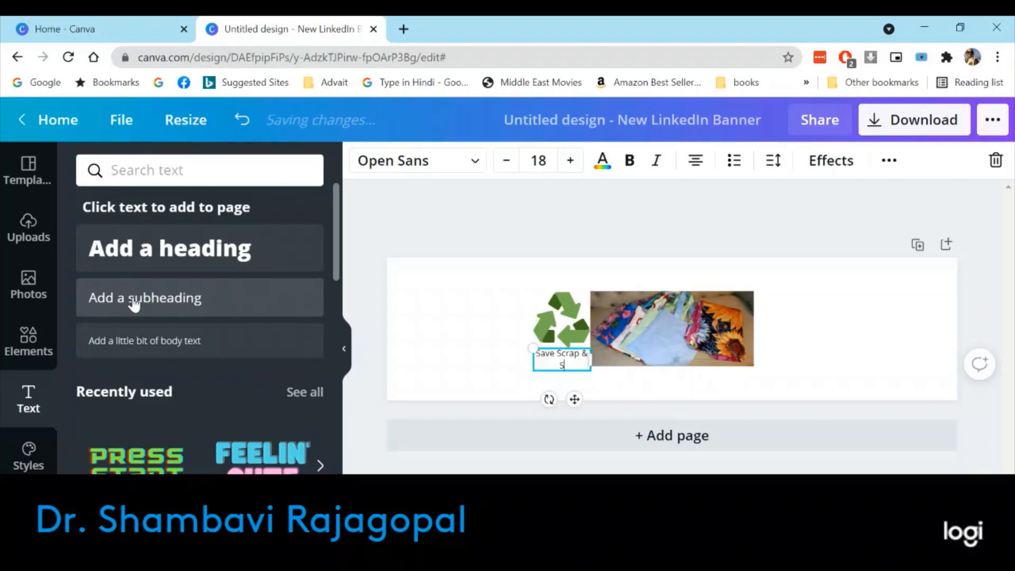
type("ew")
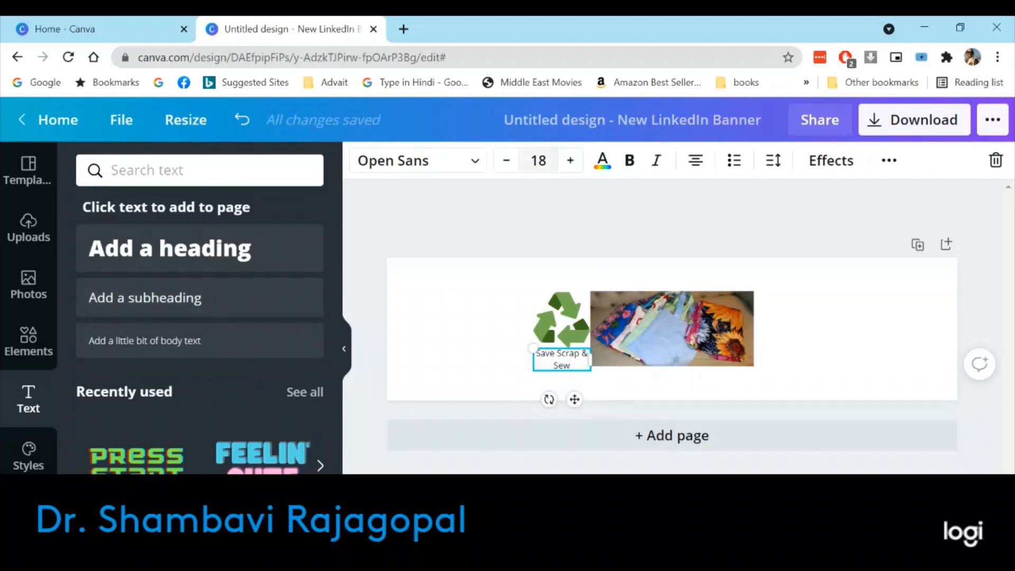
Set the "Save Scrap & Sew" subheading in the Anton font at size 29
left_click(476, 162)
left_click(90, 273)
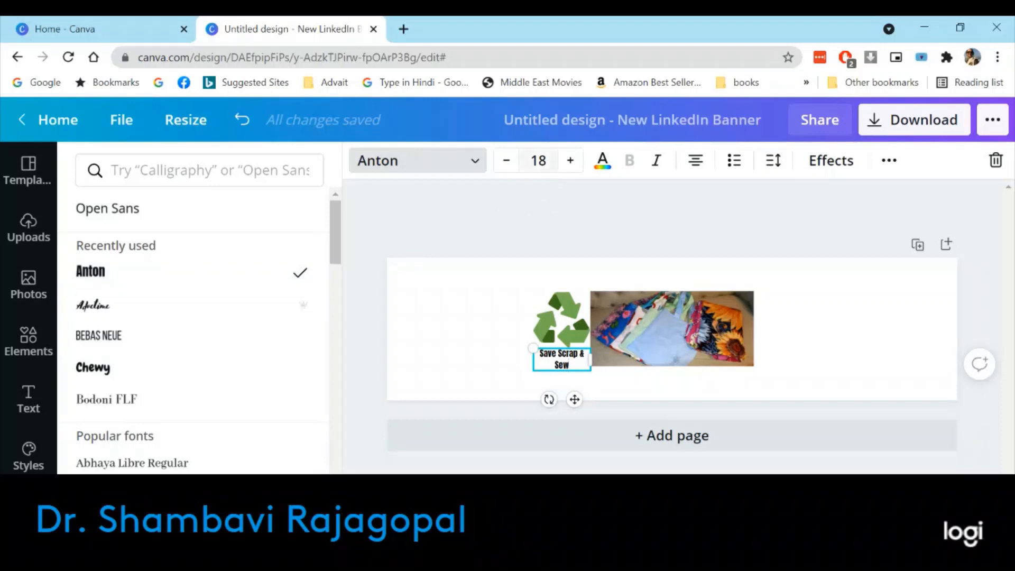
left_click(571, 161)
left_click(570, 161)
left_click(570, 161)
left_click(570, 161)
left_click(571, 162)
left_click(571, 162)
left_click(570, 161)
left_click(570, 161)
left_click(570, 161)
left_click(571, 161)
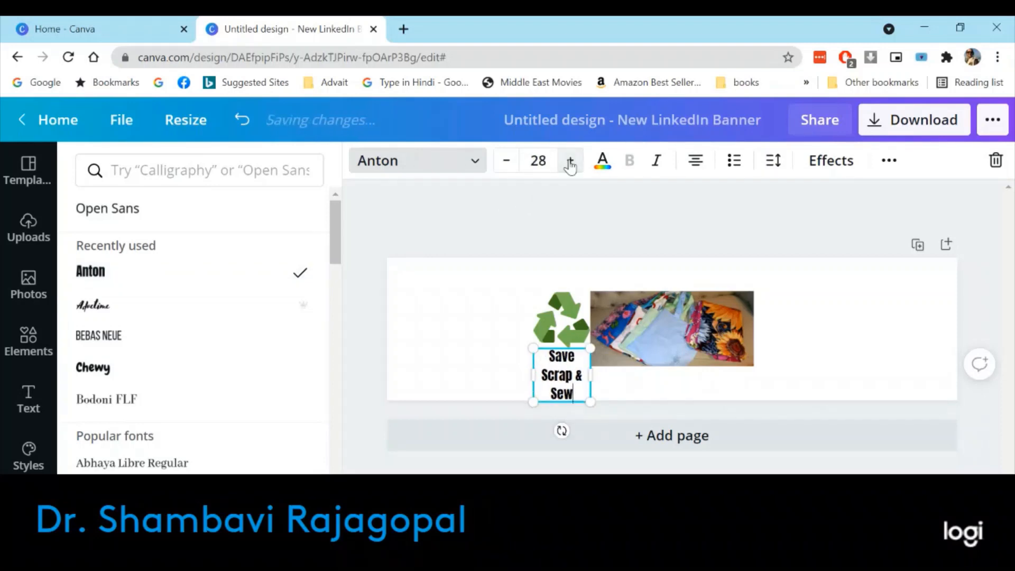
left_click(570, 162)
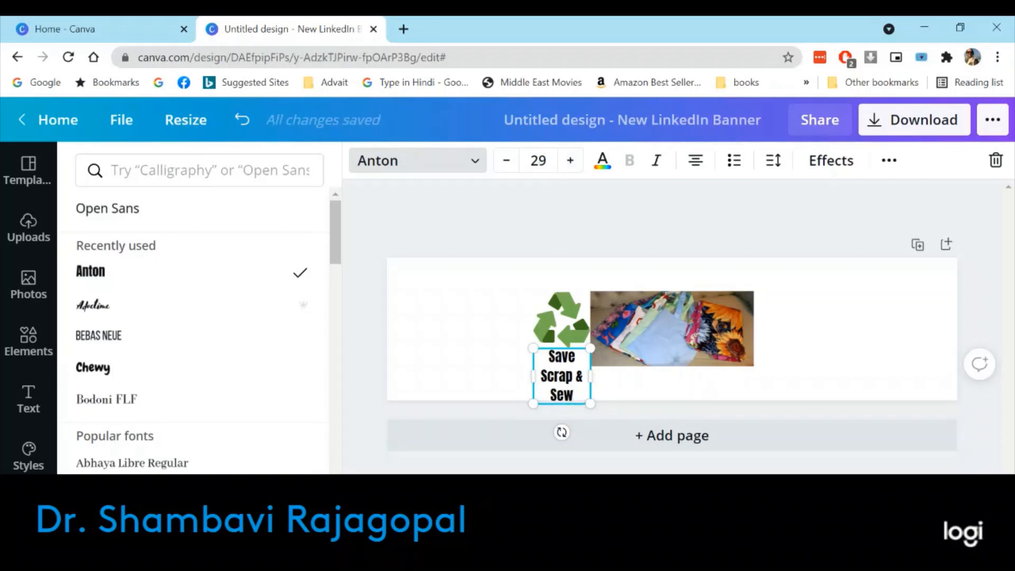
Move the "Save Scrap & Sew" text to the empty area right of the fabric photo
left_click_drag(591, 376, 603, 381)
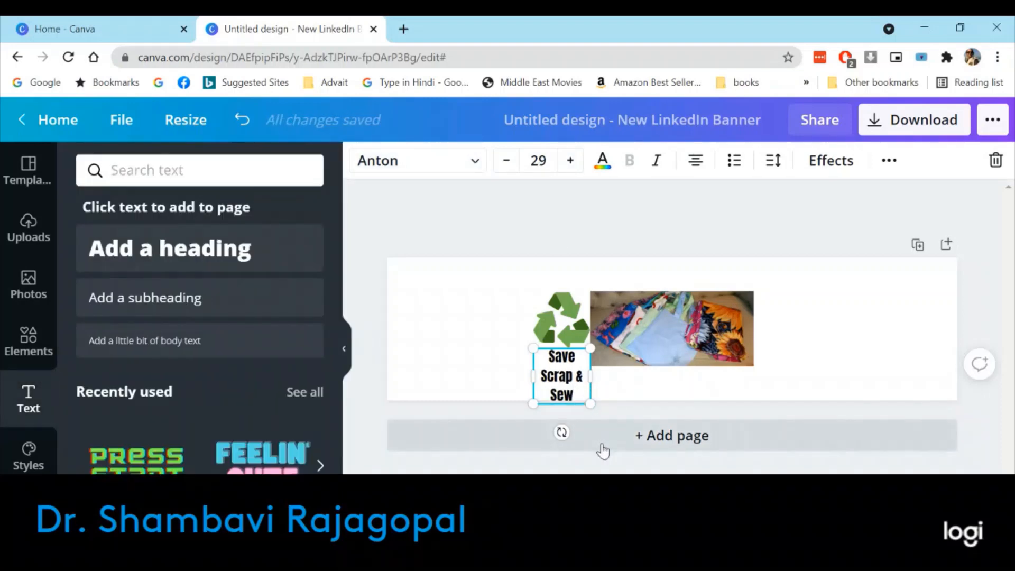
left_click(500, 383)
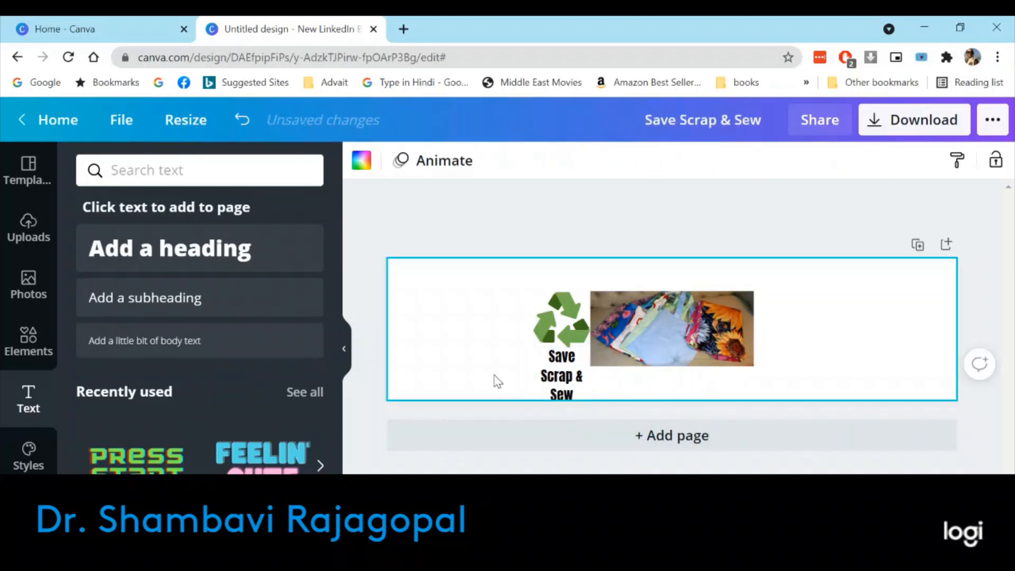
left_click(563, 362)
left_click_drag(564, 362, 797, 312)
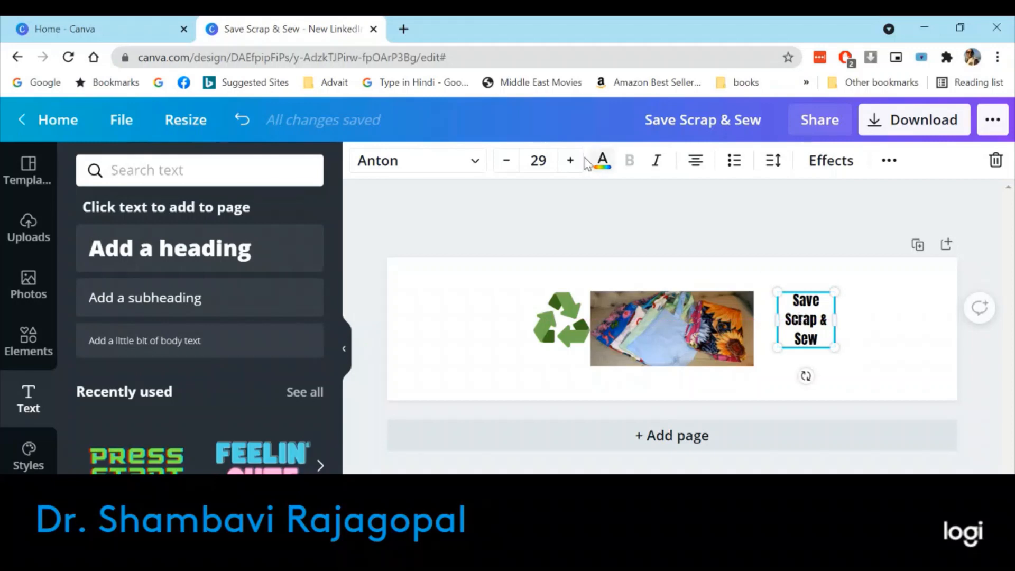
Increase the font size of the "Save Scrap & Sew" text to 41
left_click(569, 164)
left_click(569, 164)
left_click(570, 163)
left_click(570, 164)
left_click(569, 164)
left_click(569, 164)
left_click(570, 164)
left_click(570, 164)
left_click(570, 164)
left_click(570, 164)
left_click(569, 164)
left_click(569, 164)
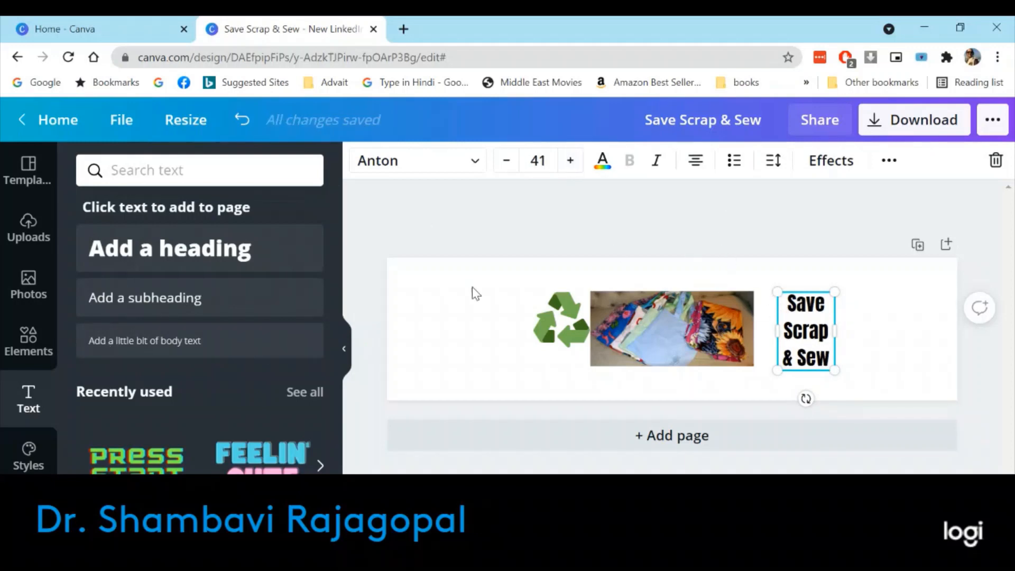
Add a line of body text with the Save Scrap & Sew web address and set its font to Chewy
left_click(437, 313)
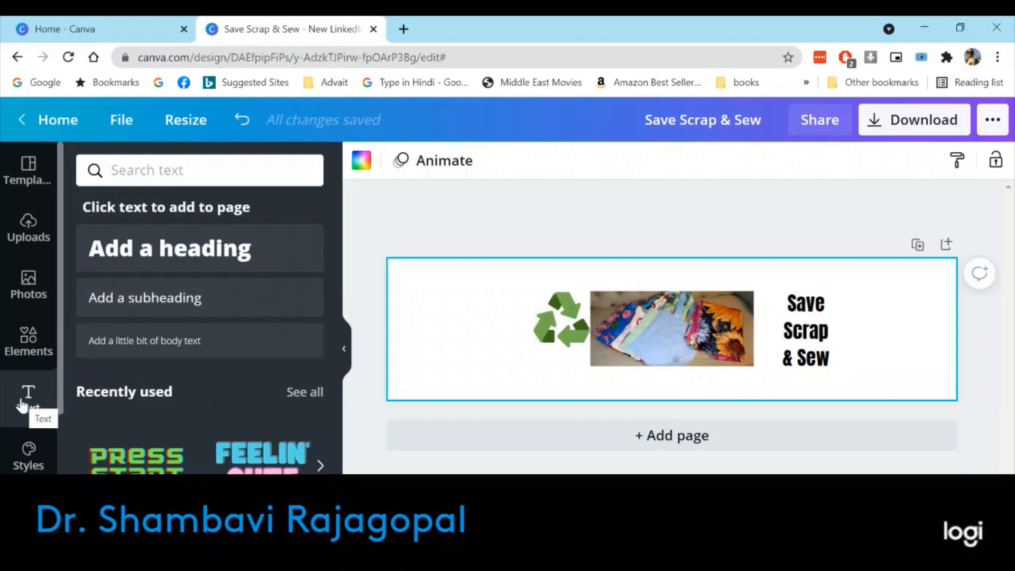
left_click(184, 341)
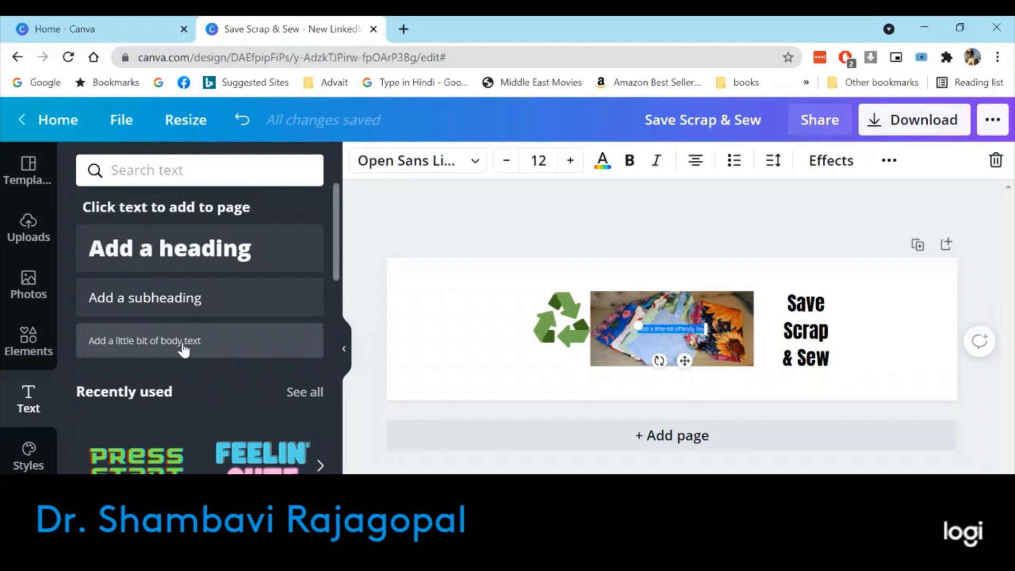
key("BackSpace")
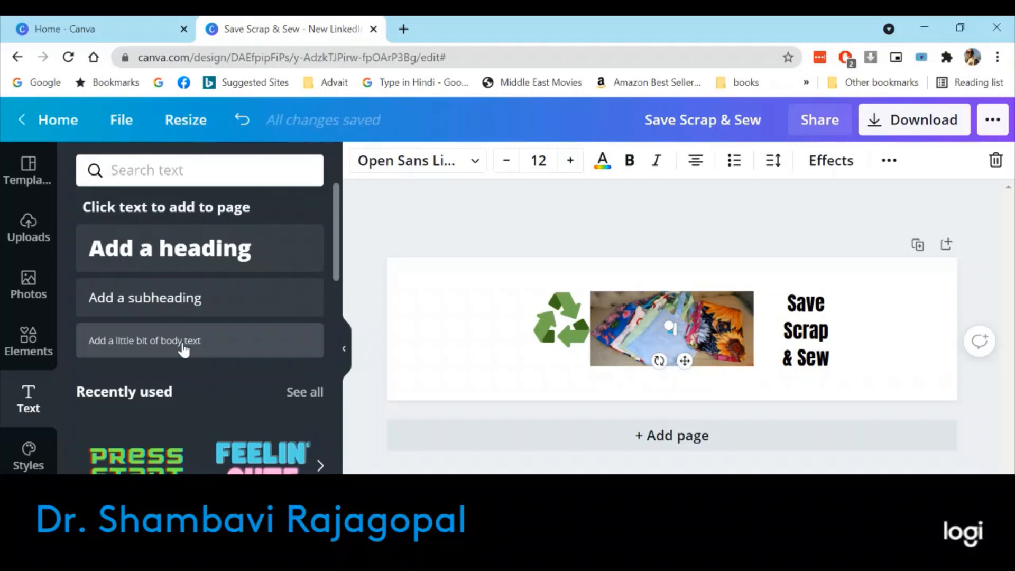
type("www.savescr")
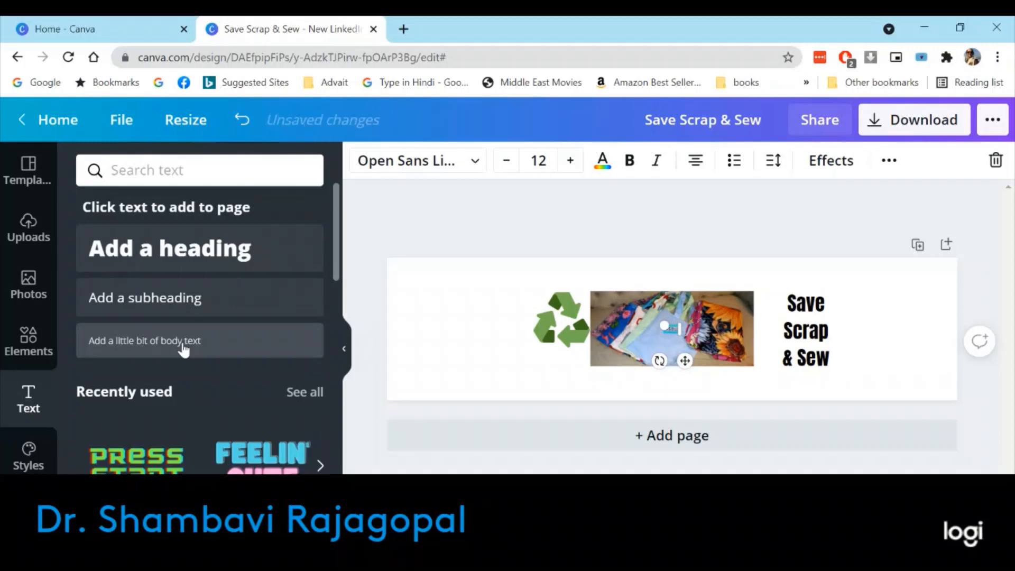
type("sew")
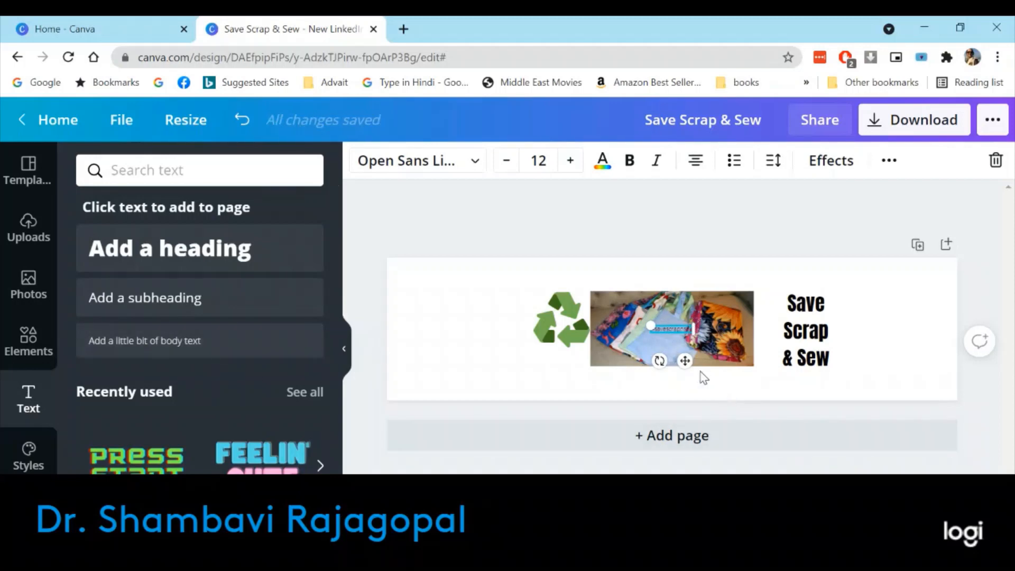
left_click(476, 162)
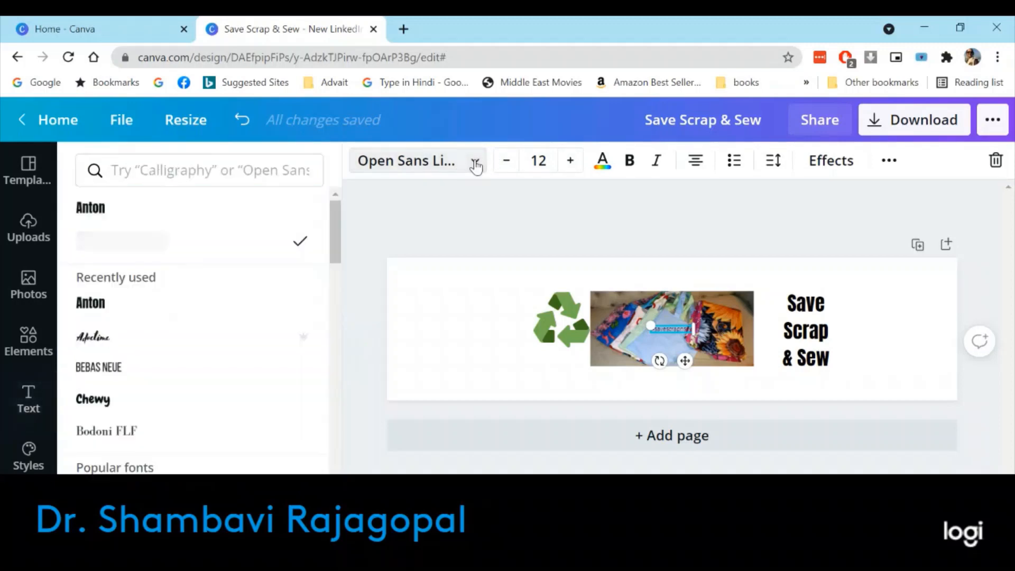
left_click(108, 401)
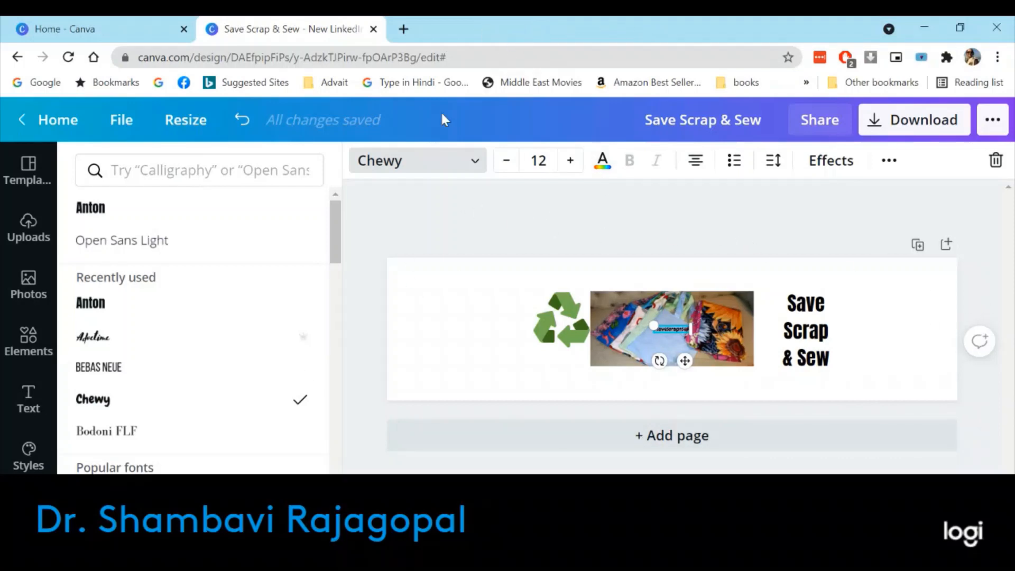
Colour the "#savescrapnsew" text with the photo's orange and move it just below the fabric photo
left_click(603, 162)
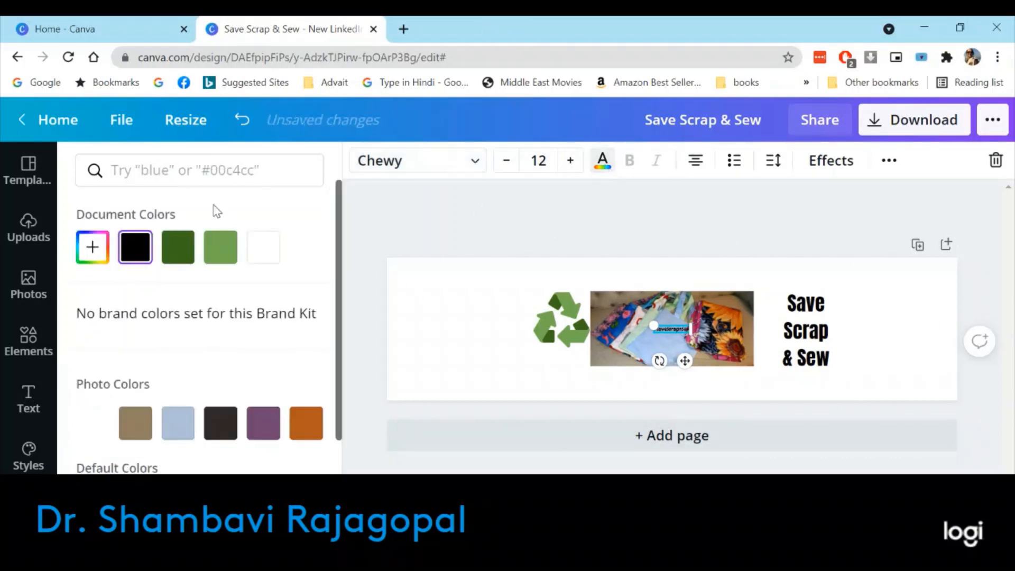
left_click(306, 424)
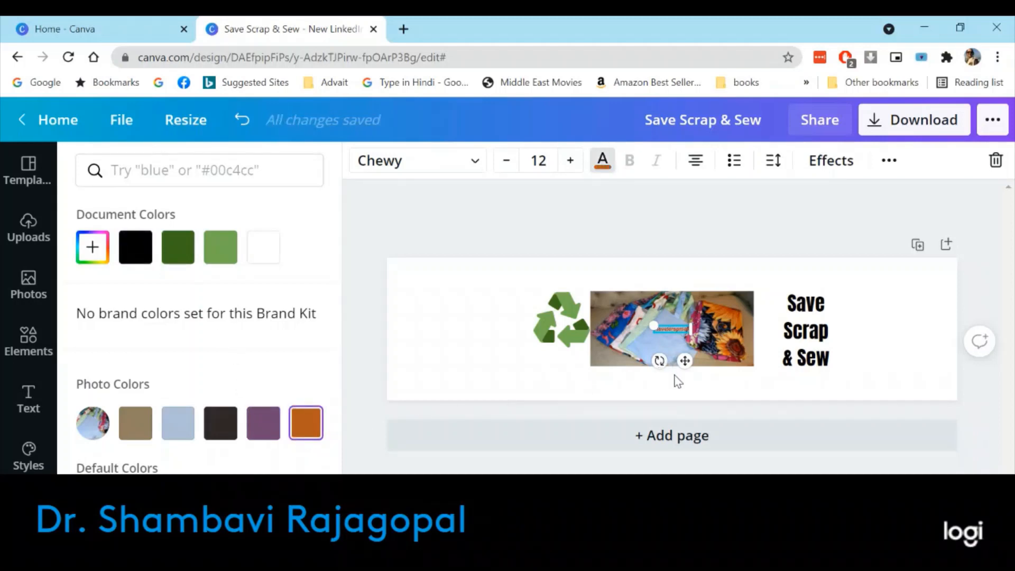
left_click_drag(685, 360, 683, 408)
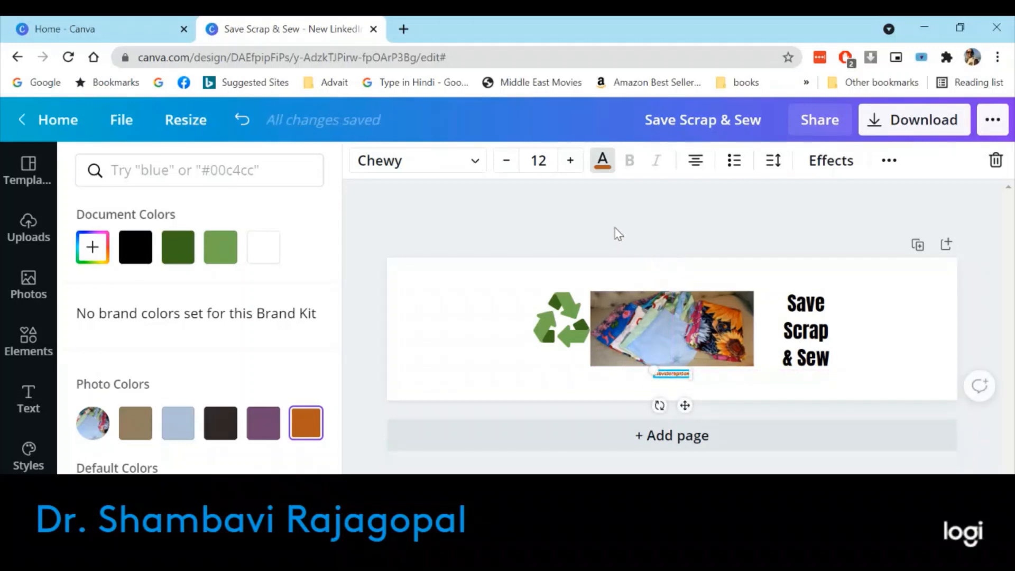
Increase the font size of the "#savescrapnsew" text to 29
left_click(570, 161)
left_click(570, 162)
left_click(570, 161)
left_click(571, 161)
left_click(570, 161)
left_click(570, 162)
left_click(570, 161)
left_click(570, 161)
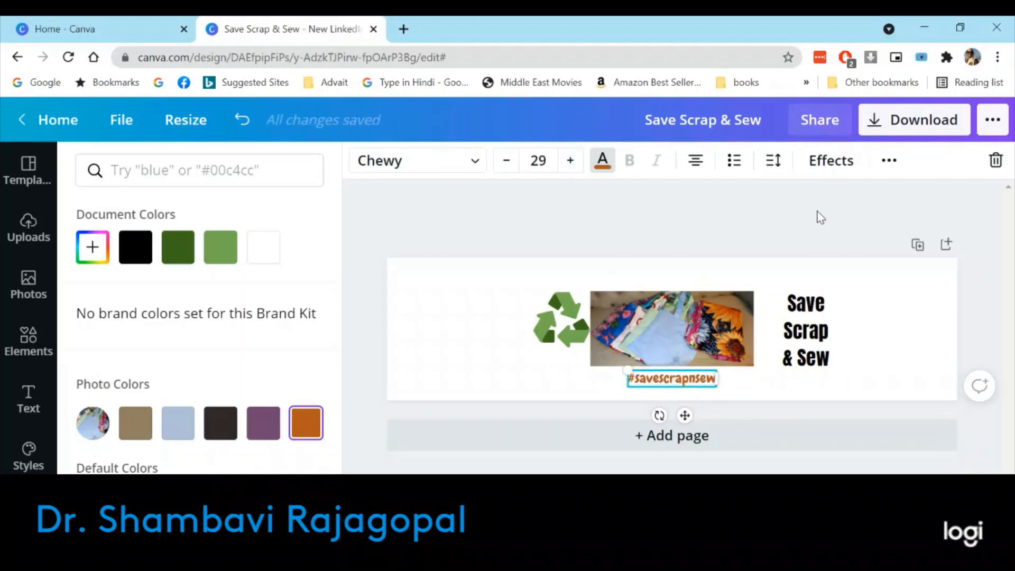
Preview the banner in full screen and return to the editor
left_click(891, 296)
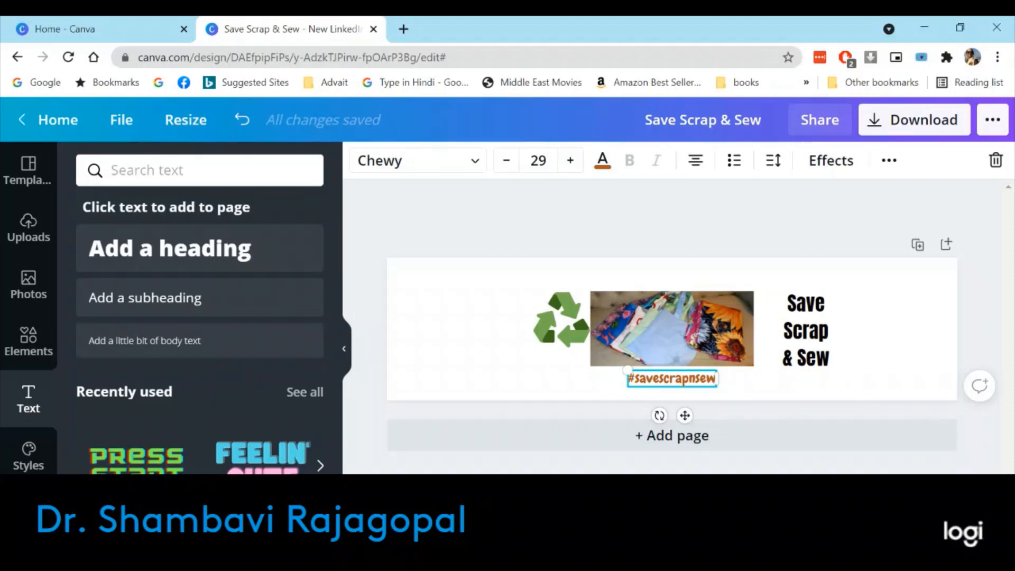
key("ctrl+alt+p")
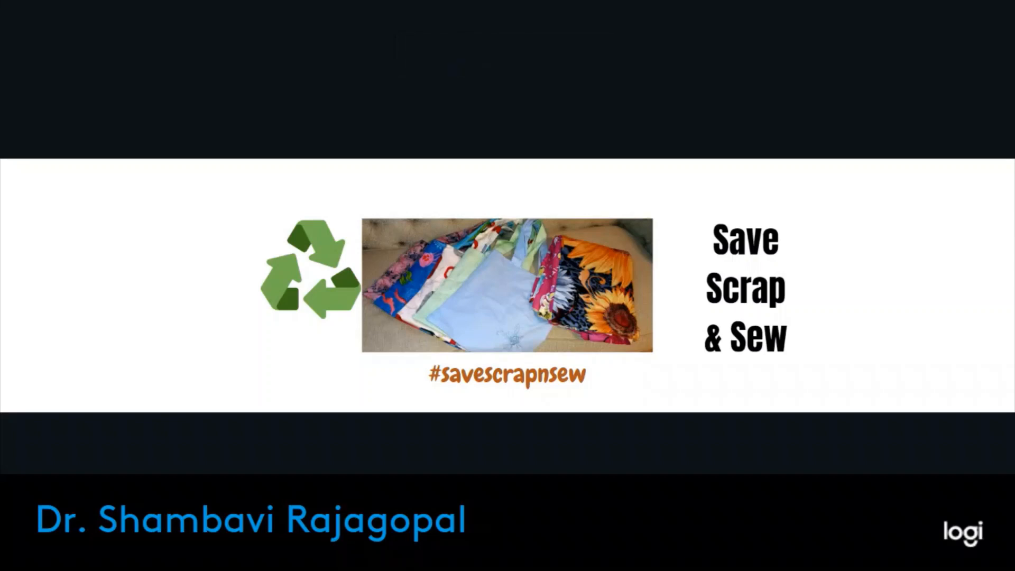
key("Escape")
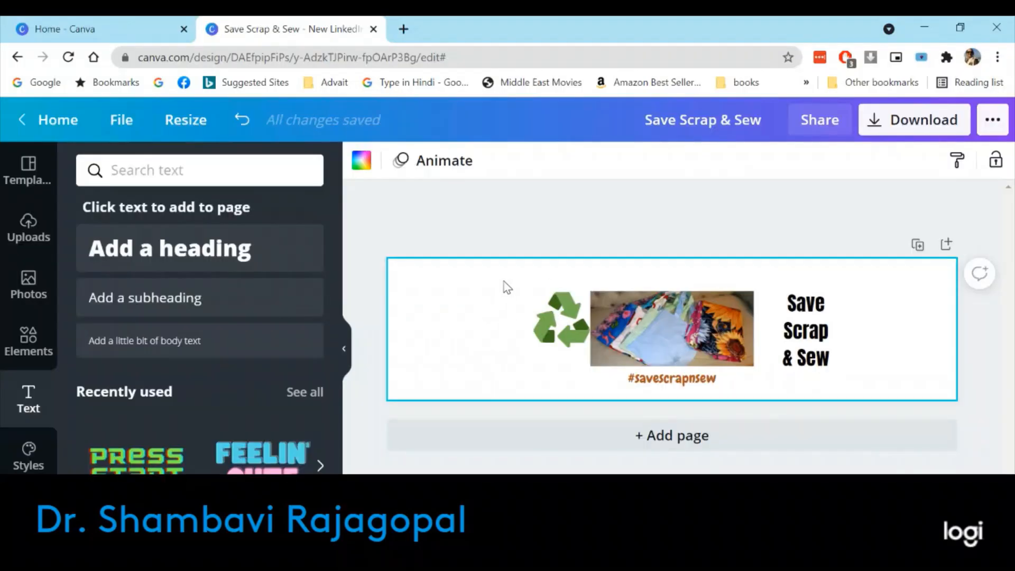
Shift the fabric photo upward and realign it to the vertical middle of the page
left_click(668, 326)
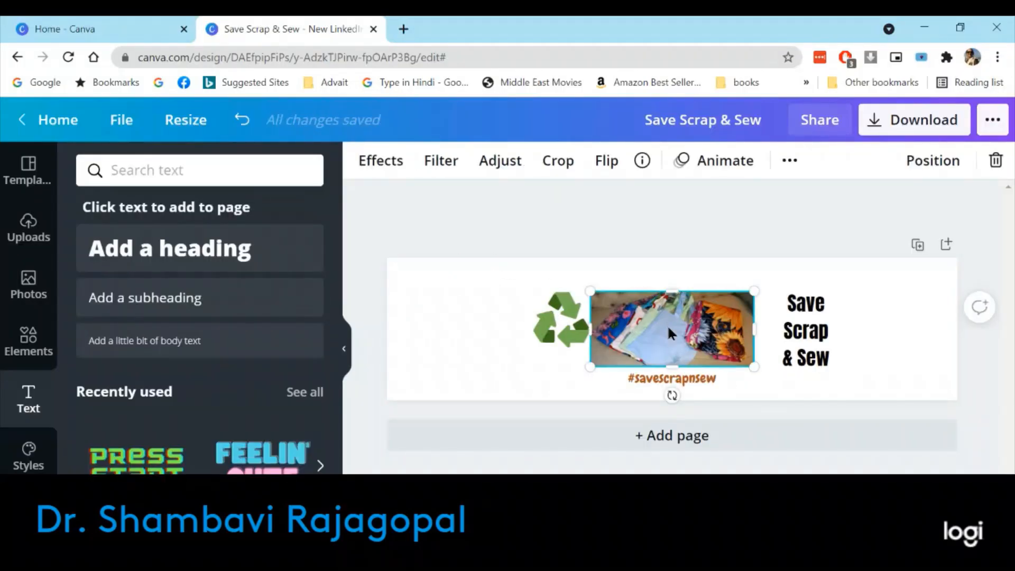
left_click_drag(668, 323, 669, 304)
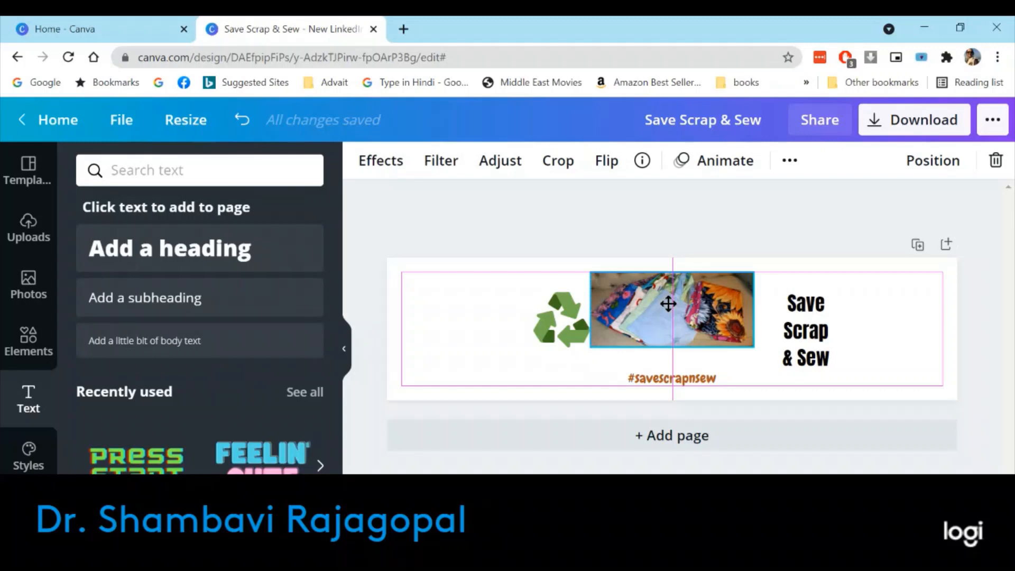
left_click_drag(669, 304, 669, 306)
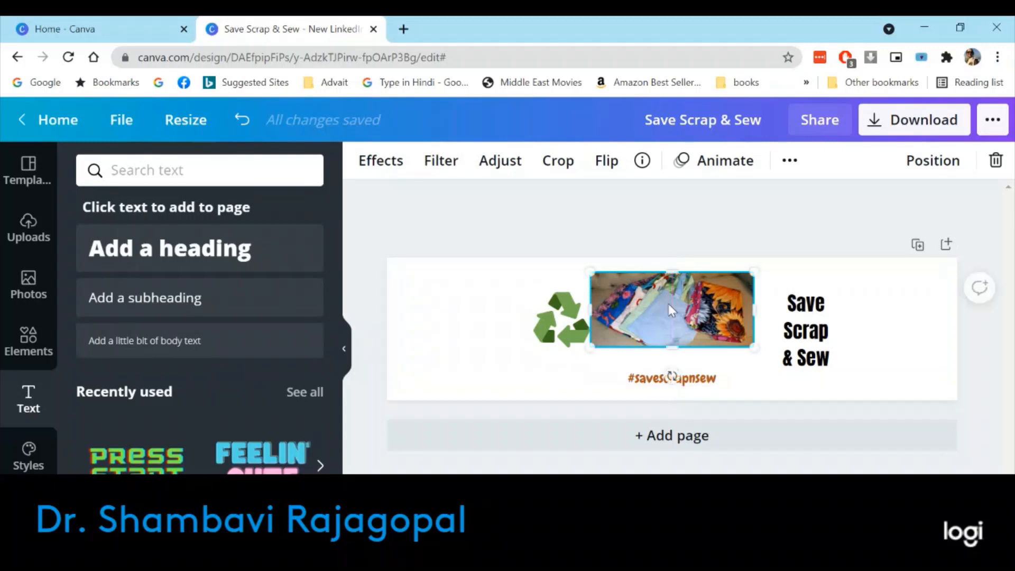
left_click(935, 166)
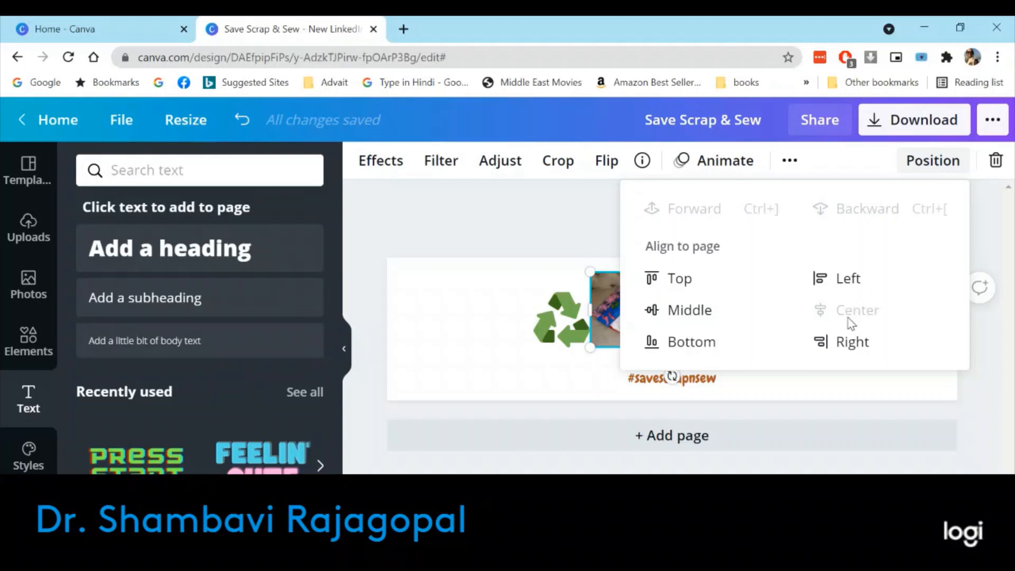
left_click(683, 313)
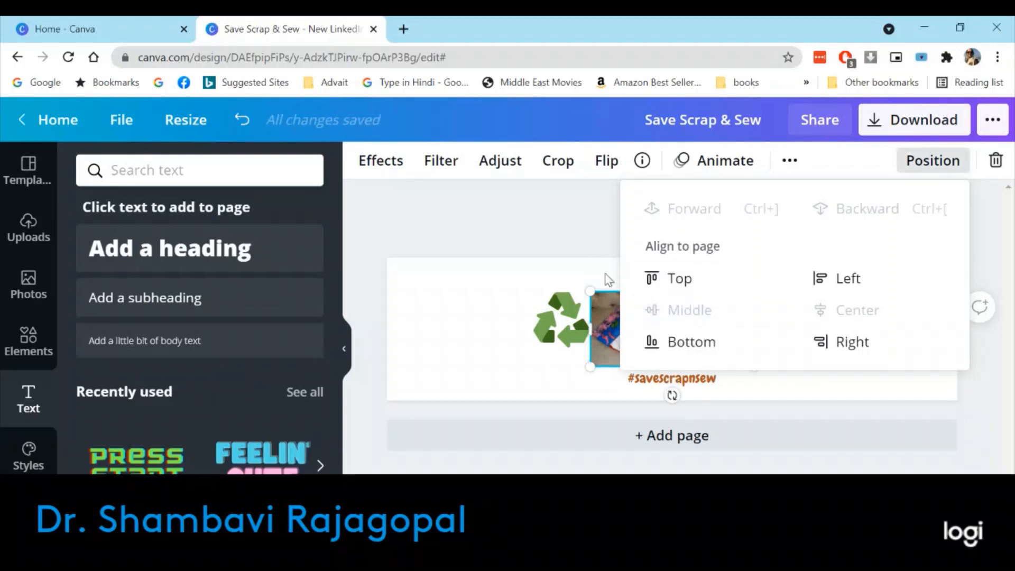
left_click(550, 231)
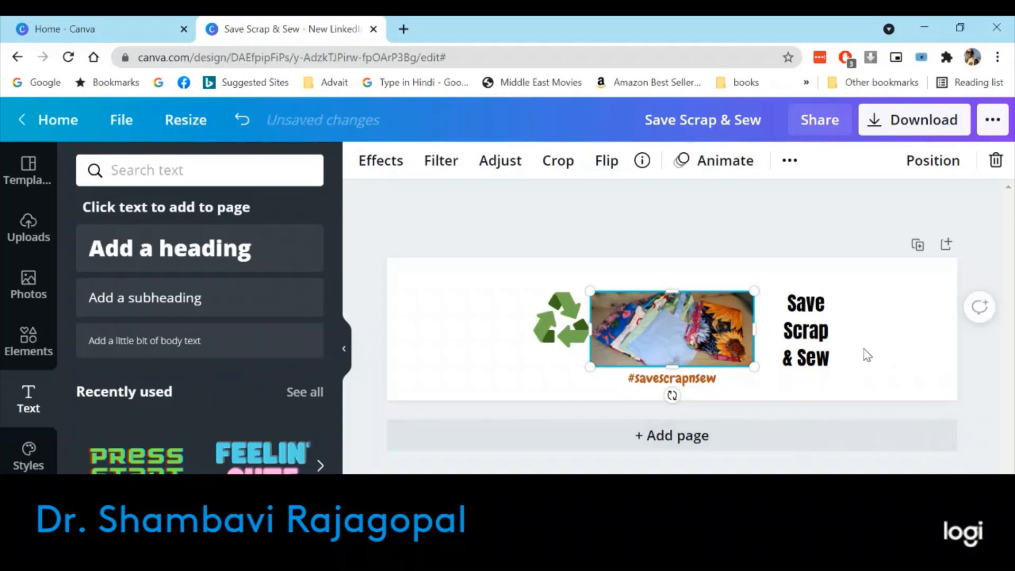
Try left and right alignment on the "Save Scrap & Sew" text and set it back to centred
left_click(817, 337)
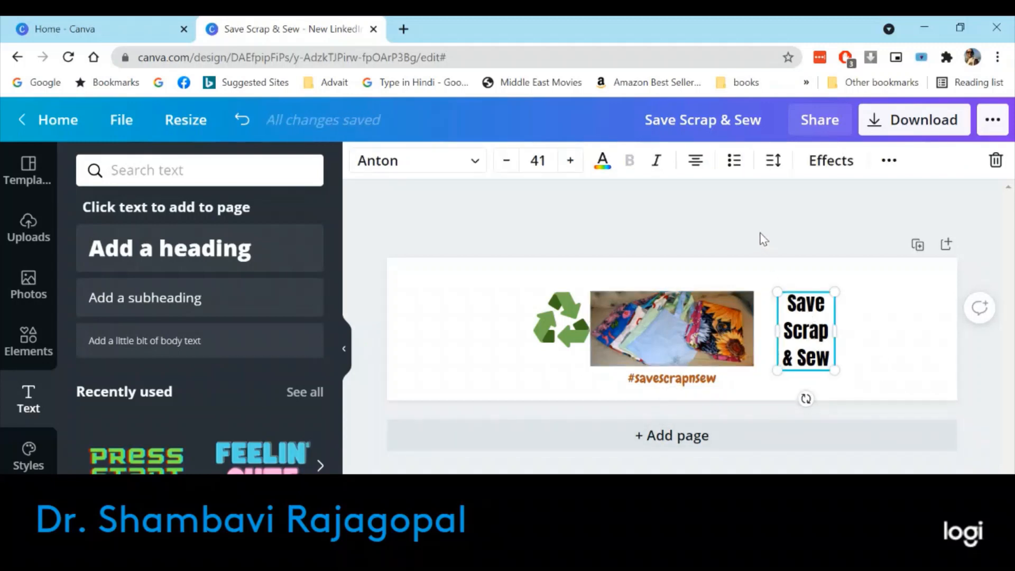
left_click(697, 161)
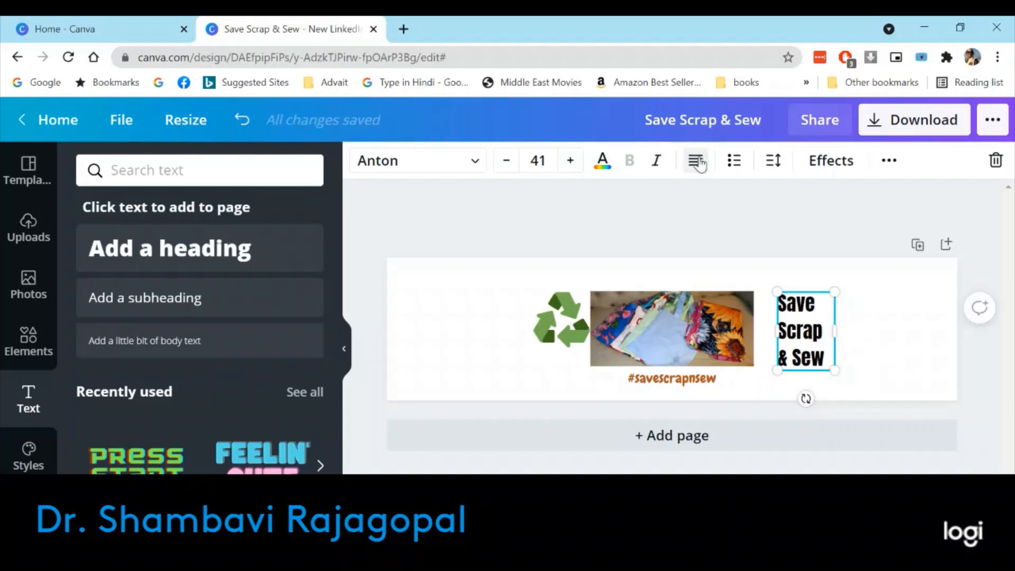
left_click(694, 165)
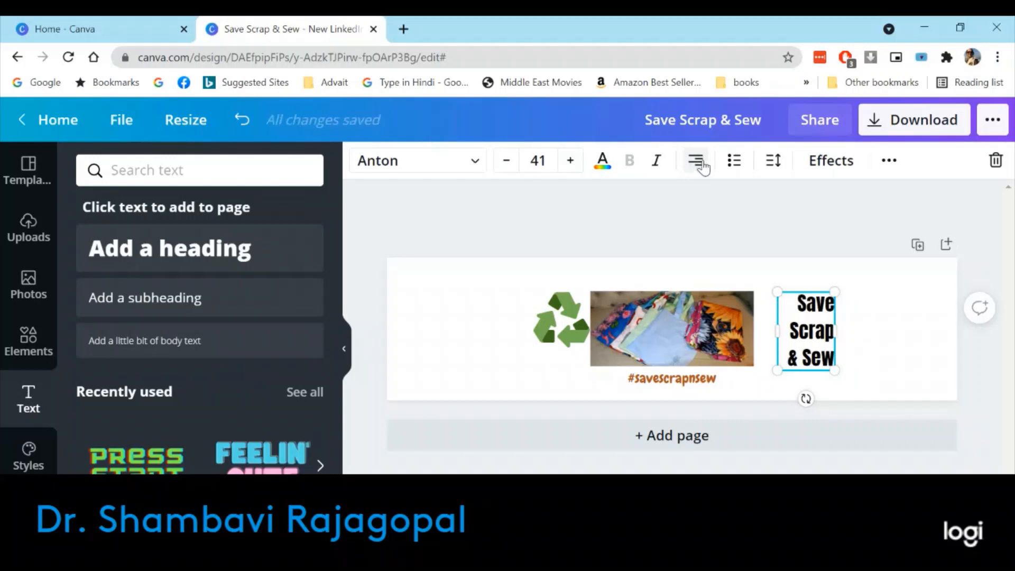
left_click(703, 164)
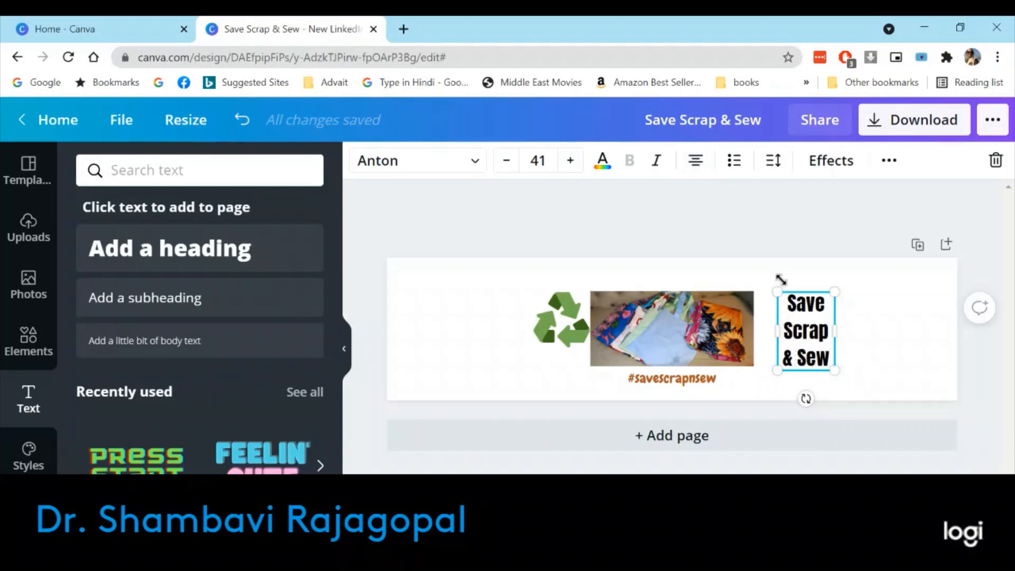
Set the anchor of the "Save Scrap & Sew" text box to bottom in the spacing options
left_click(774, 160)
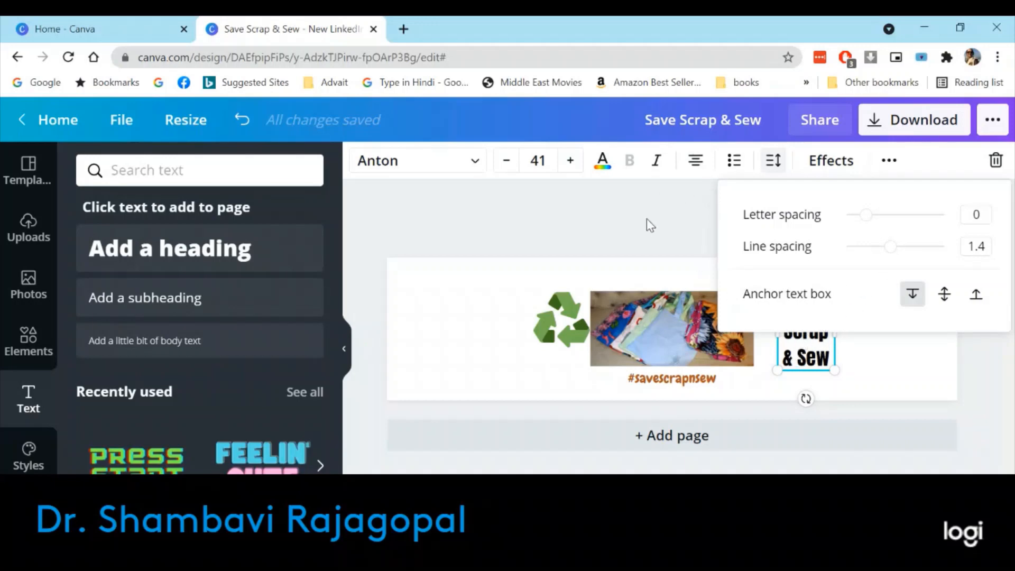
left_click(974, 296)
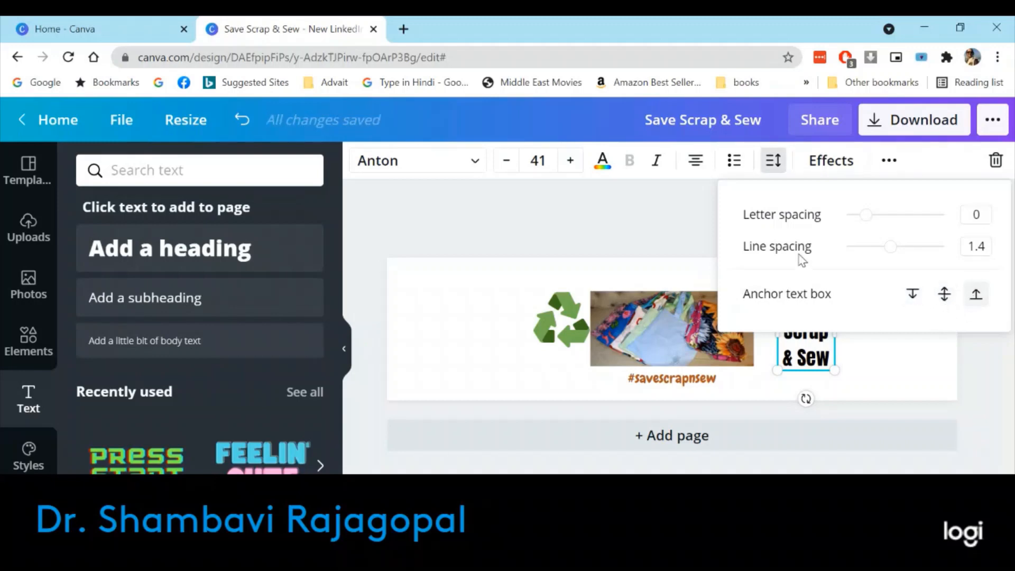
left_click(606, 225)
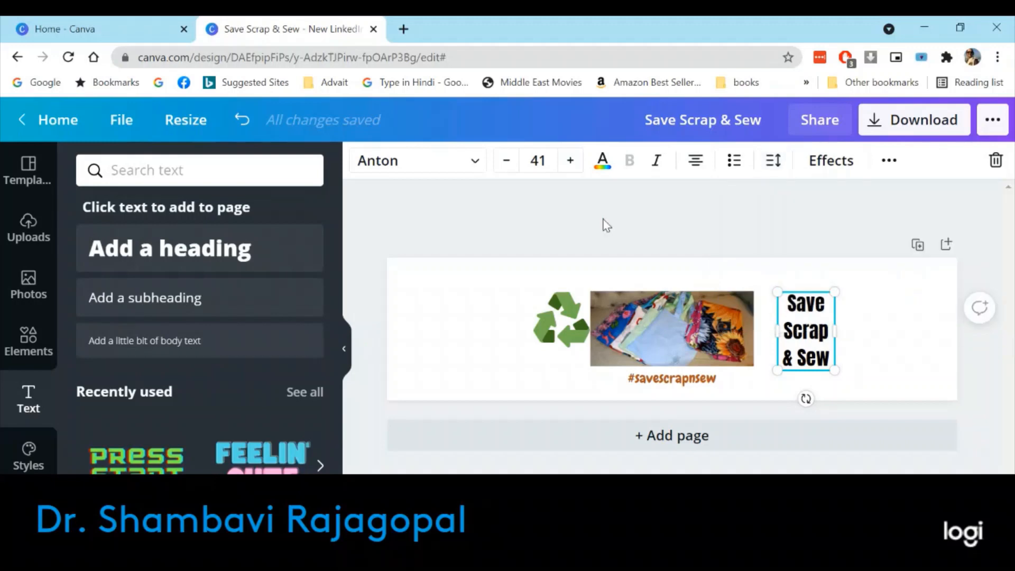
Try the photo's light blue as the background colour of the whole banner page
left_click(427, 281)
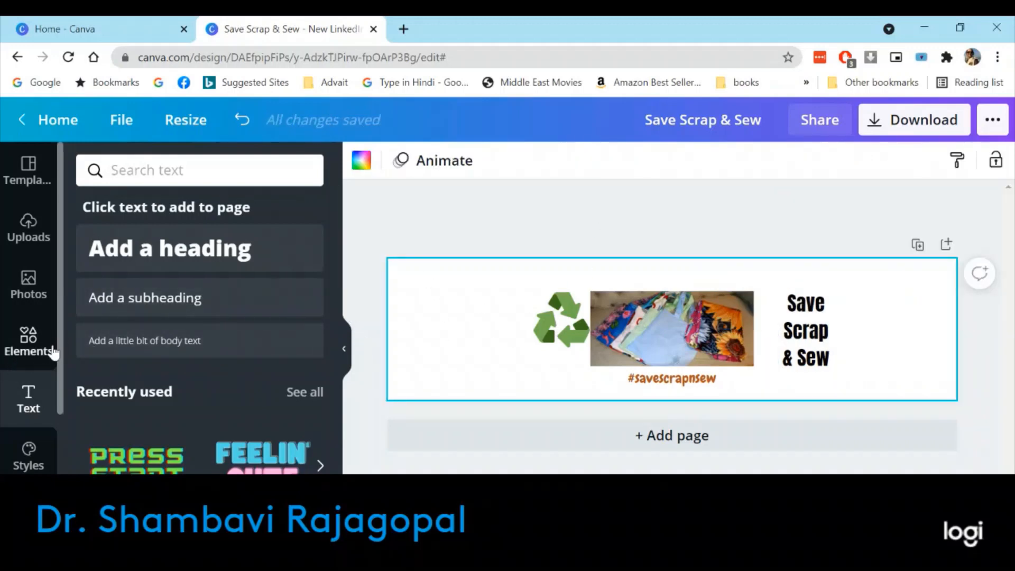
left_click_drag(59, 396, 58, 496)
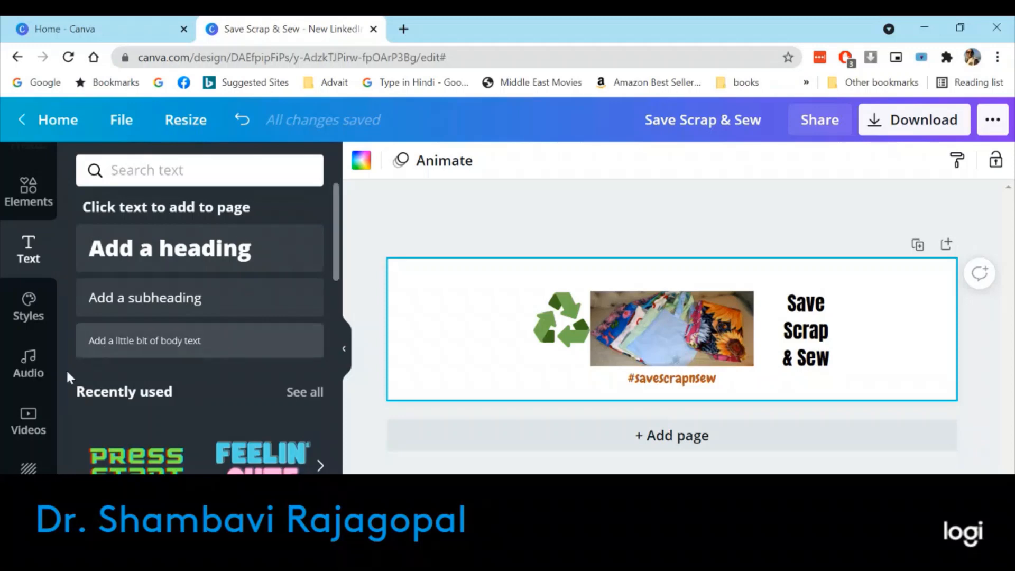
left_click_drag(60, 395, 62, 468)
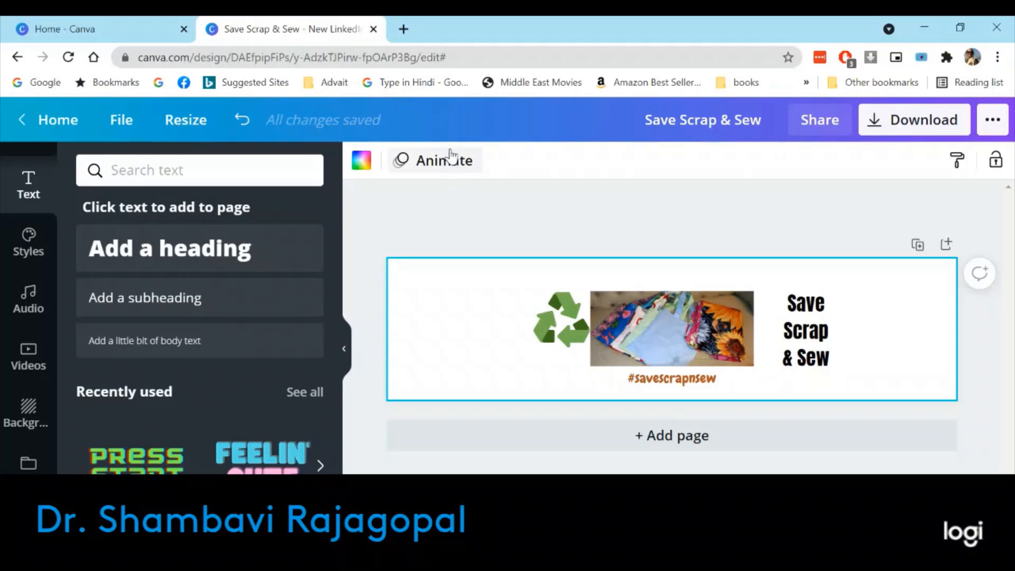
left_click(365, 166)
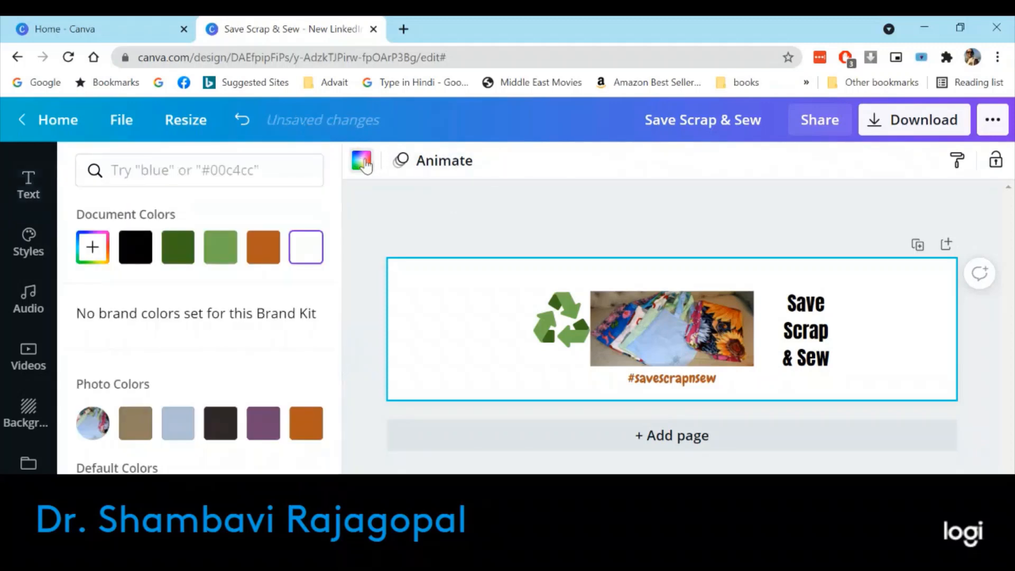
left_click(181, 424)
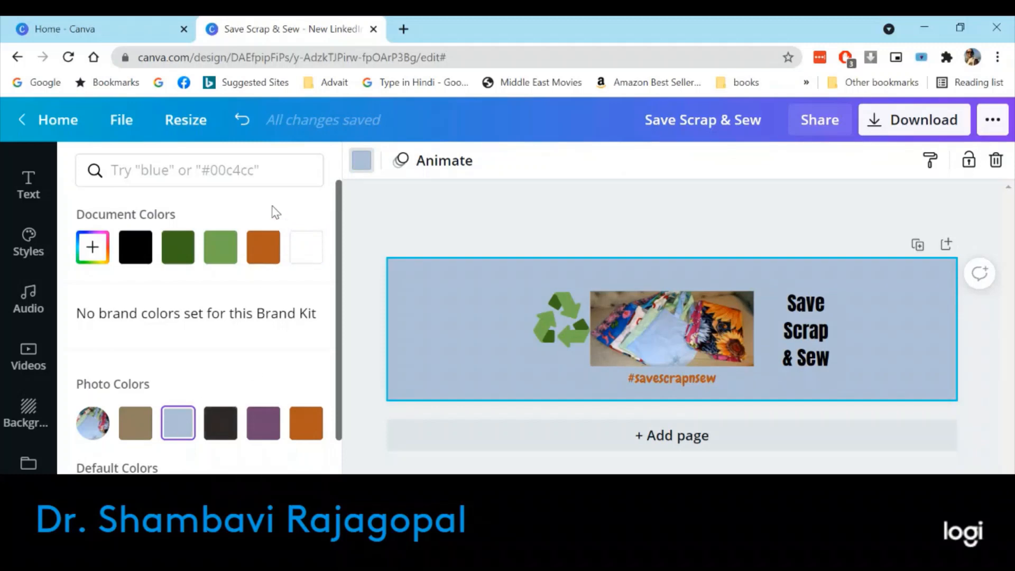
Try the document's light green and the default lime green and yellow as the banner's background colour
left_click(207, 240)
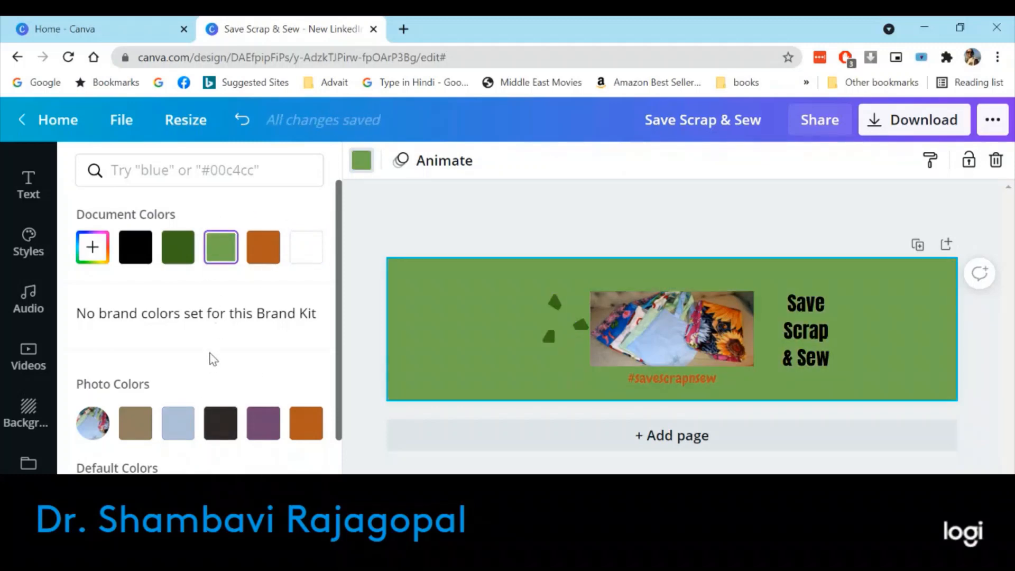
scroll(211, 359, "down", 3)
scroll(217, 365, "up", 3)
scroll(215, 371, "down", 3)
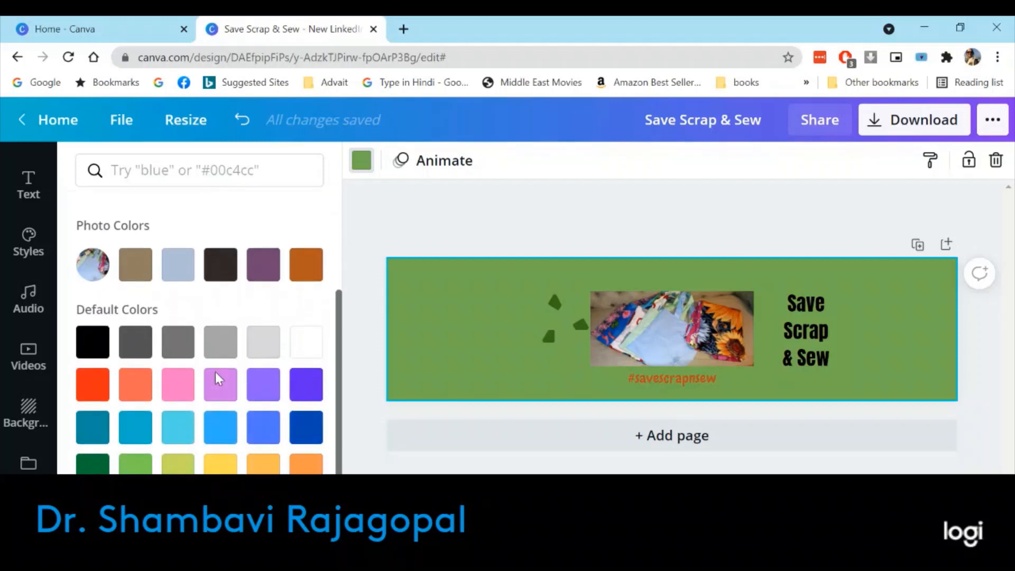
left_click(180, 466)
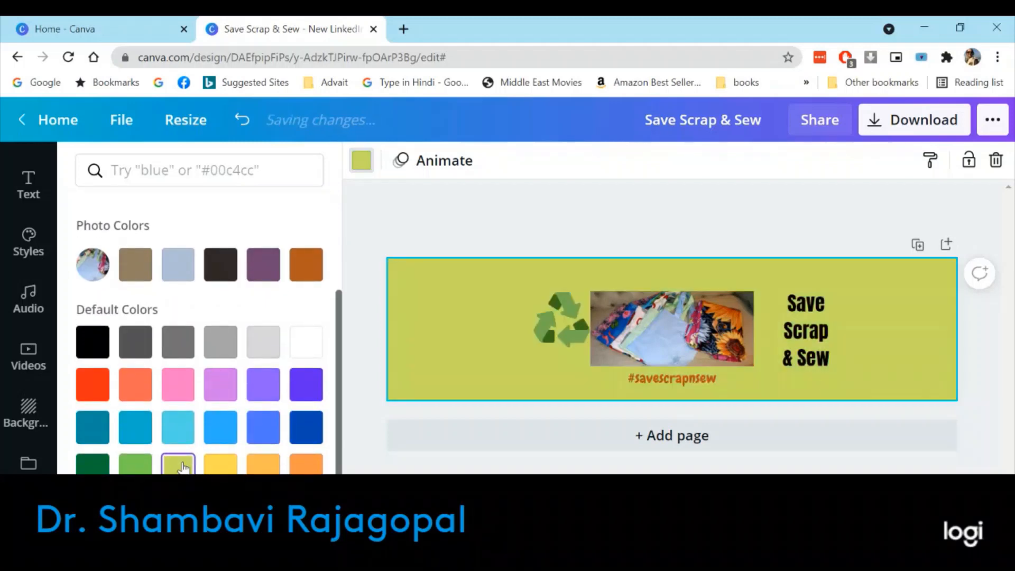
left_click(228, 472)
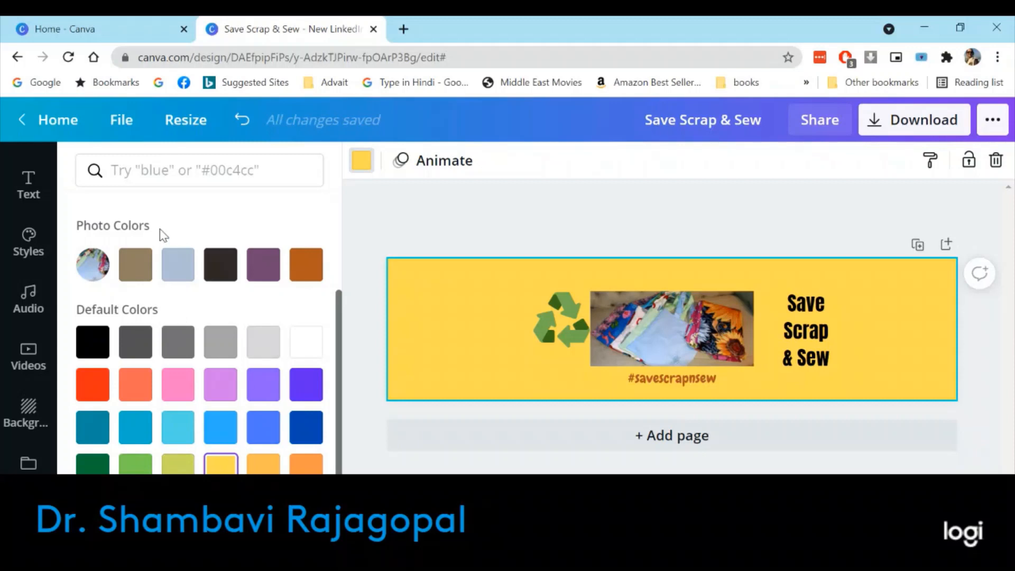
Try a yellow fruit-slice pattern and an orange gradient as the banner background, and apply the pale yellow gradient
left_click(29, 415)
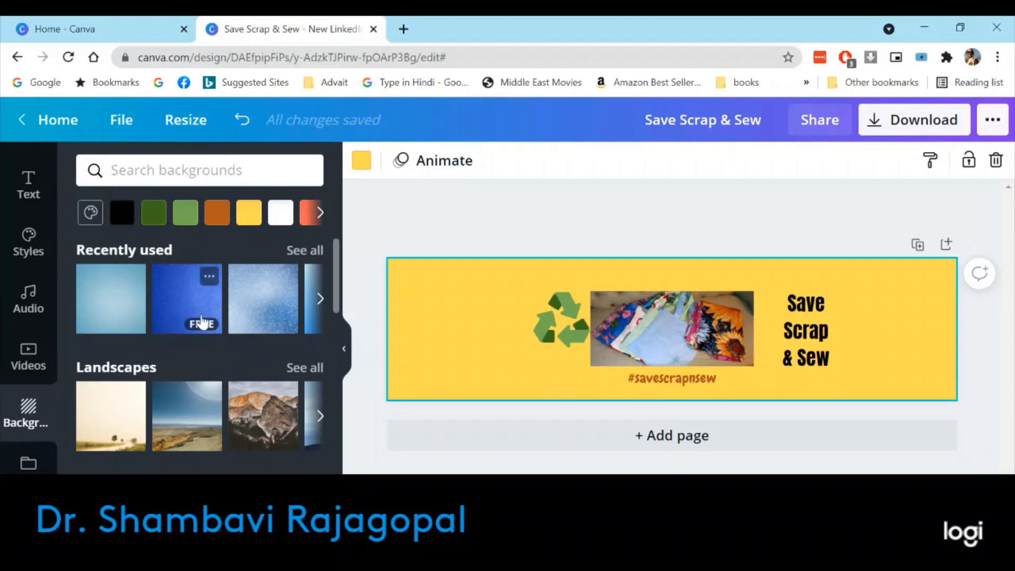
left_click(92, 298)
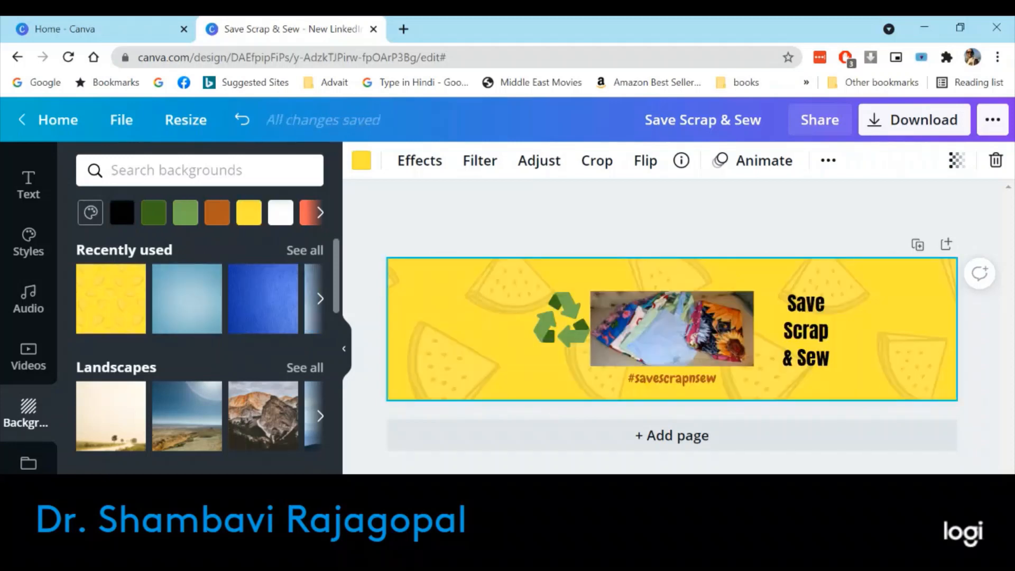
scroll(295, 351, "down", 3)
scroll(300, 343, "down", 6)
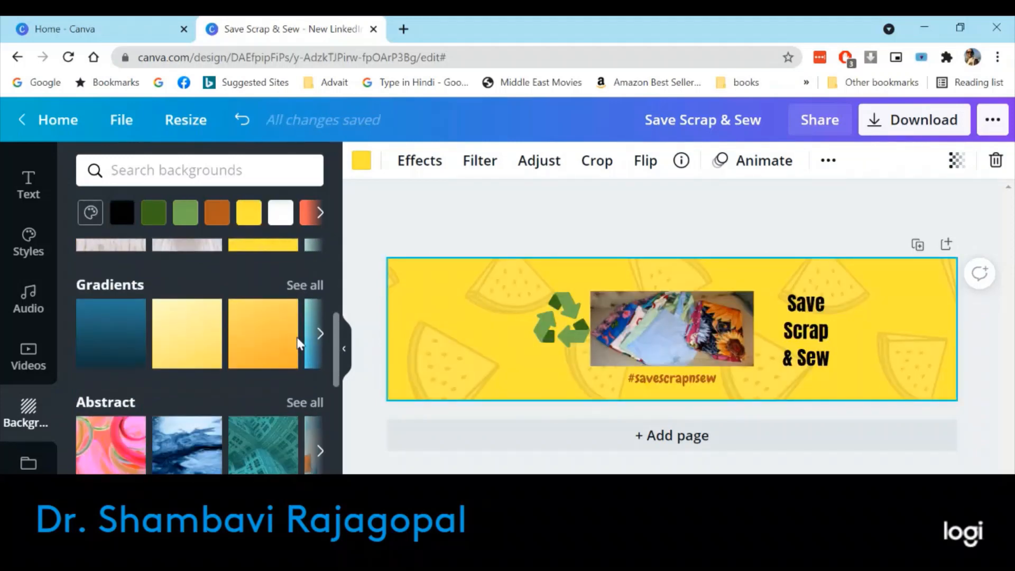
scroll(296, 349, "up", 3)
scroll(286, 338, "up", 1)
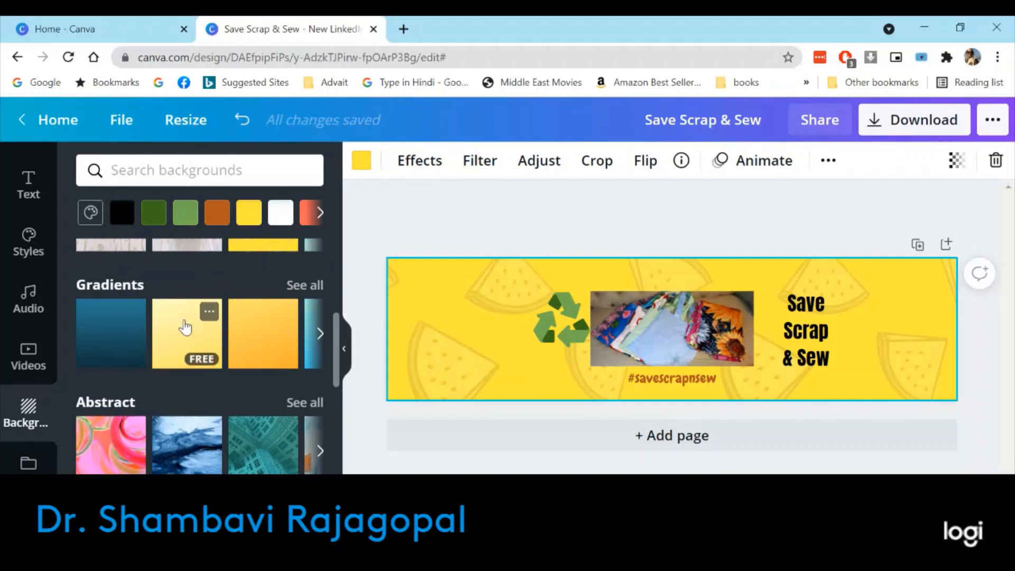
left_click(247, 338)
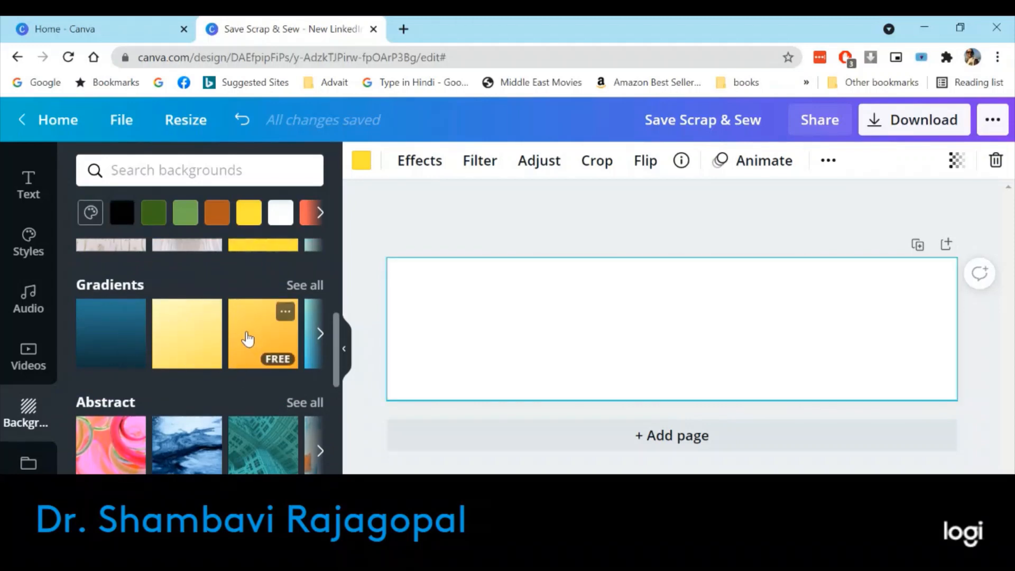
left_click(192, 326)
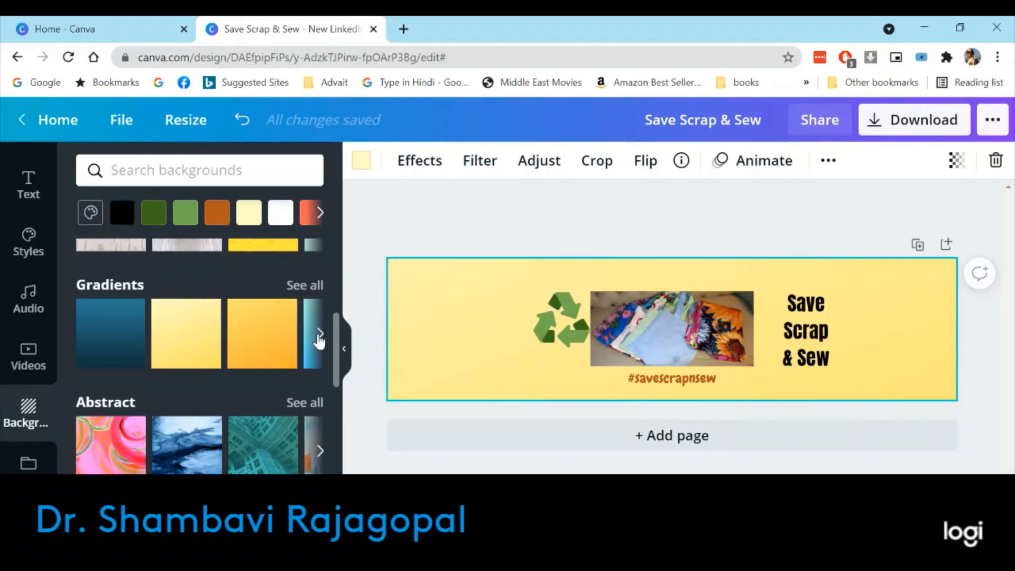
Apply the pale lemon-yellow gradient beside the blue one as the banner background and shift the recycling graphic slightly away from the photo
left_click(319, 334)
left_click(216, 323)
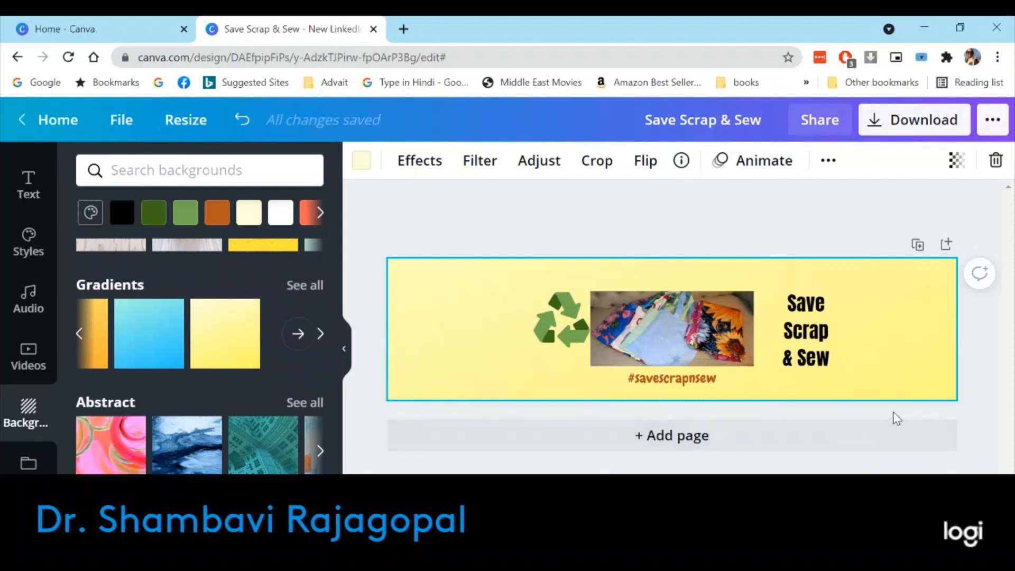
left_click_drag(563, 322, 549, 316)
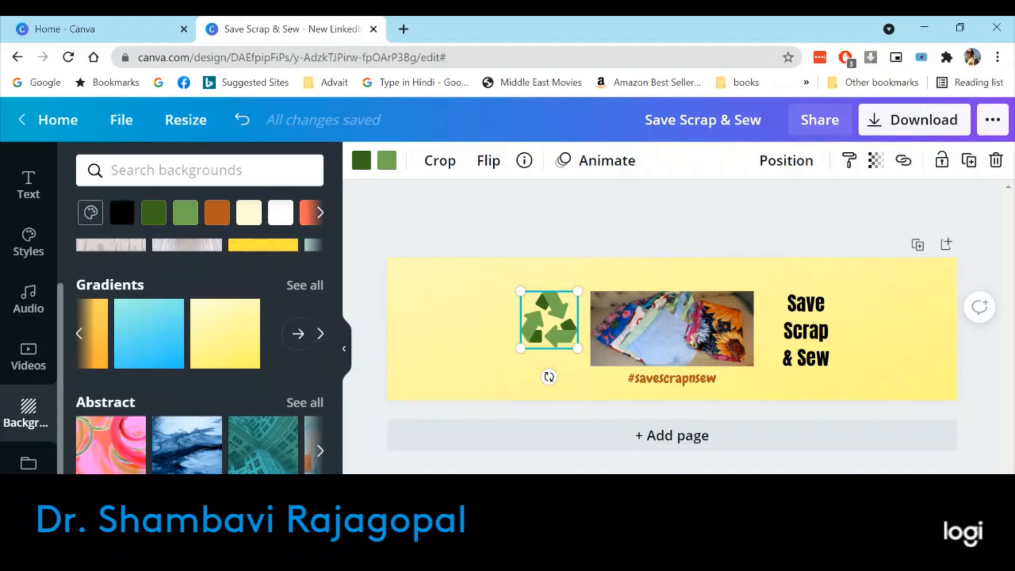
left_click(29, 521)
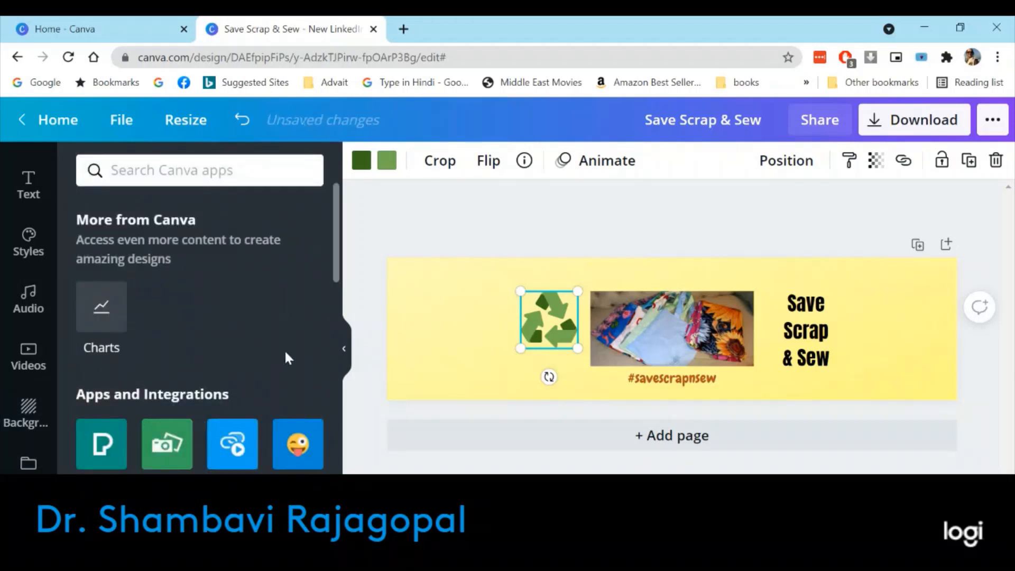
scroll(286, 355, "down", 2)
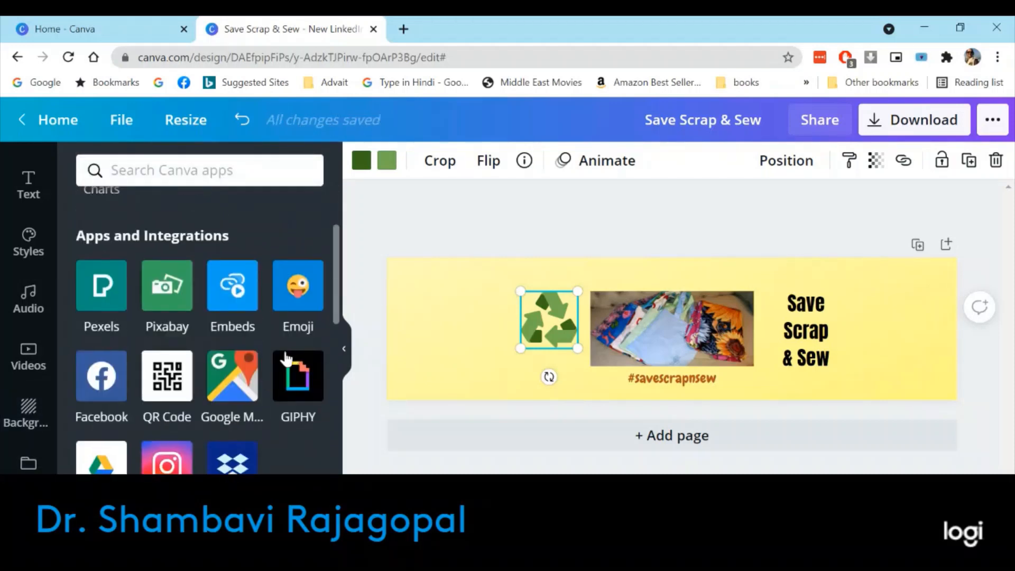
left_click(167, 377)
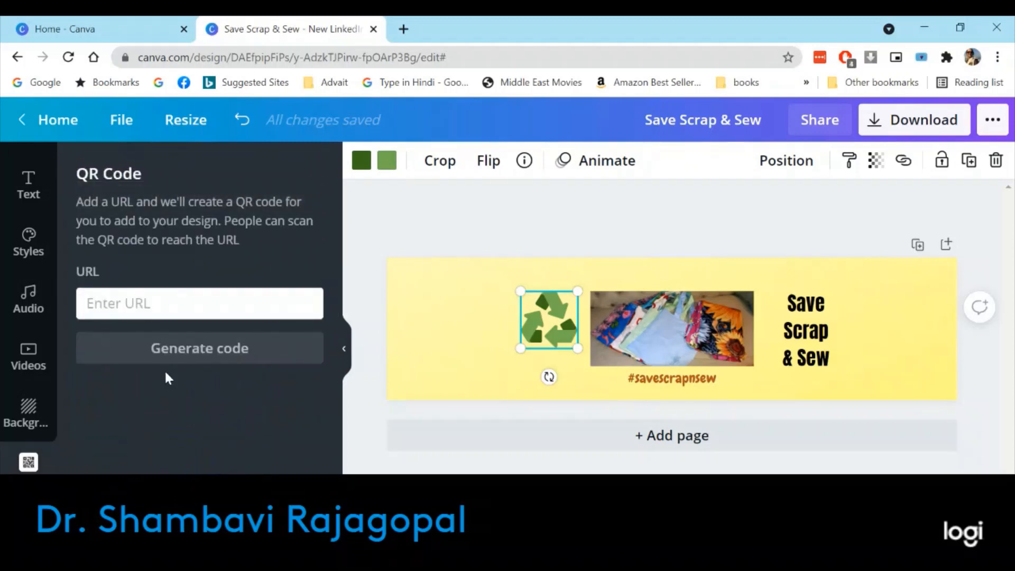
type("www")
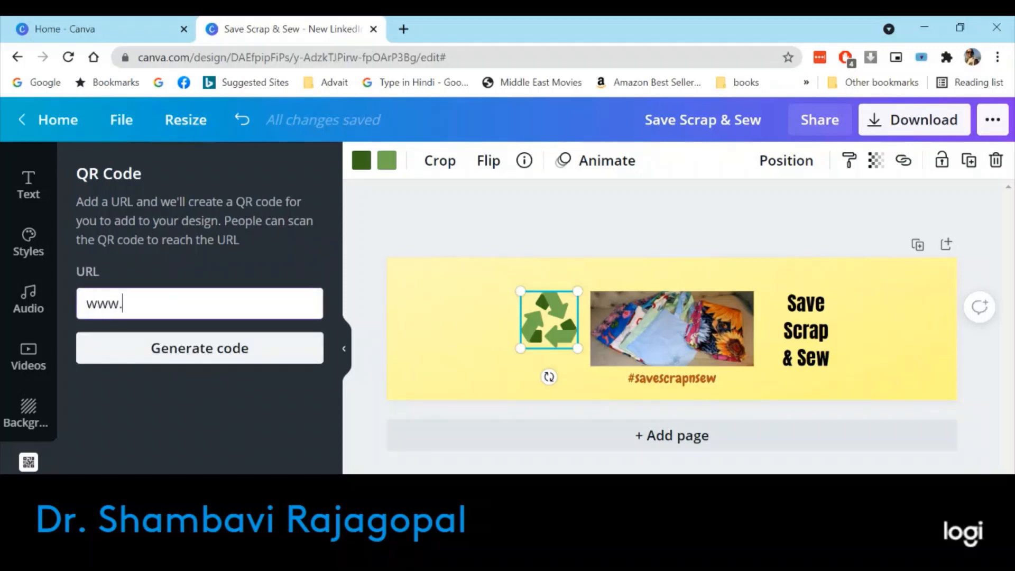
type(".savescrapnsew.com")
left_click(232, 350)
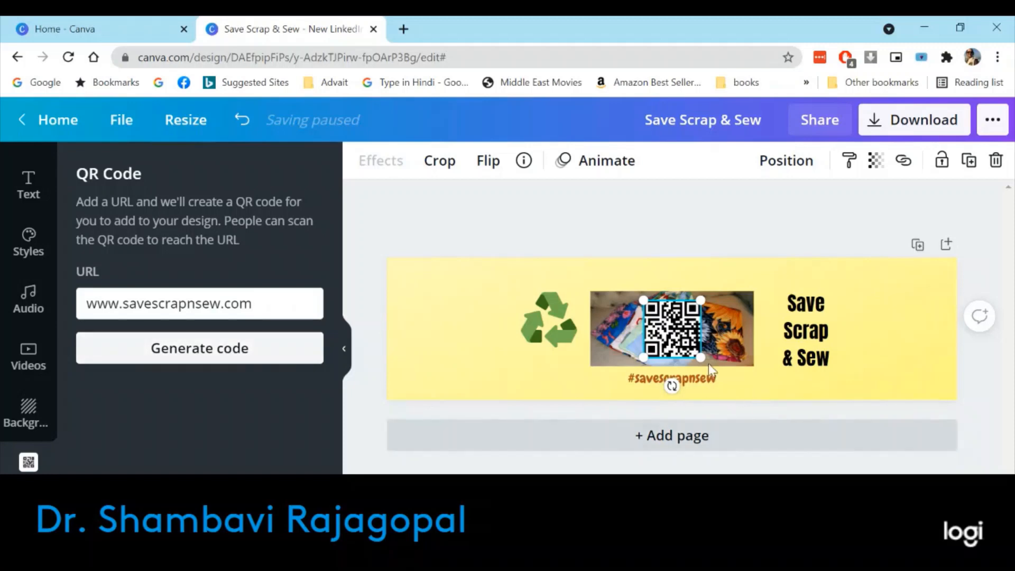
left_click_drag(671, 338, 864, 324)
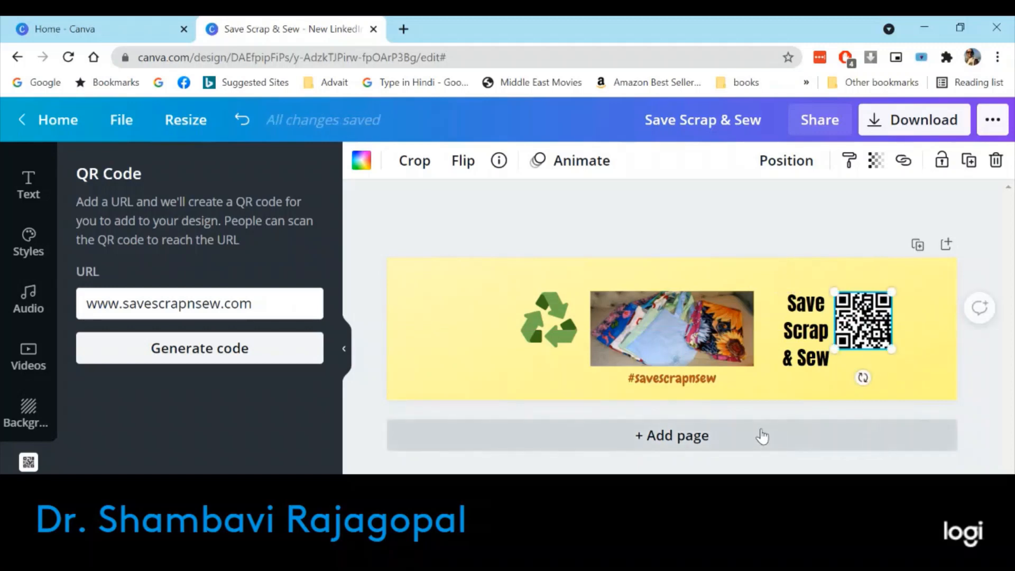
left_click(628, 245)
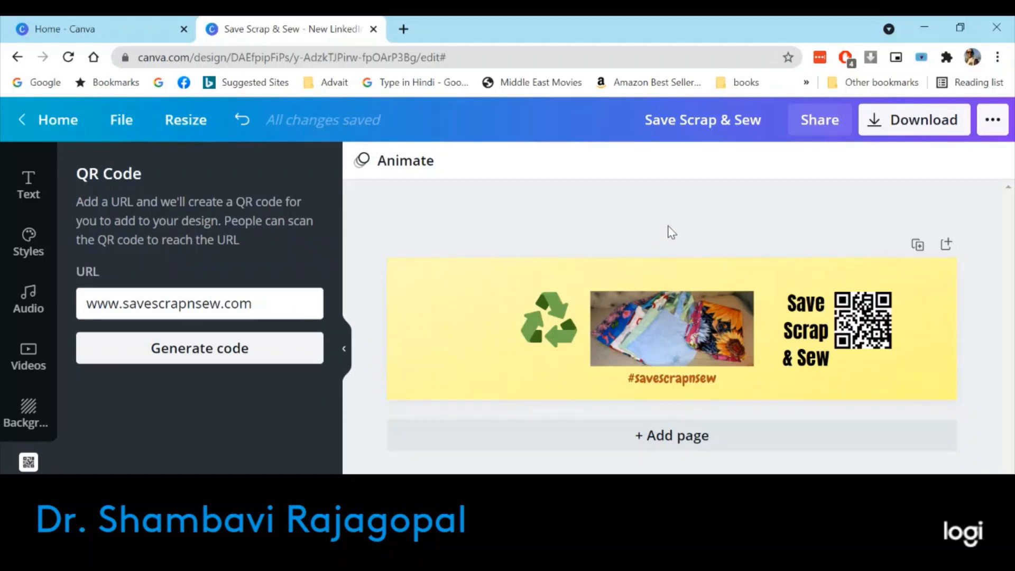
Download the banner as a PNG at size 1 and save it to the Desktop as "Save Scrap & Sew"
left_click(875, 128)
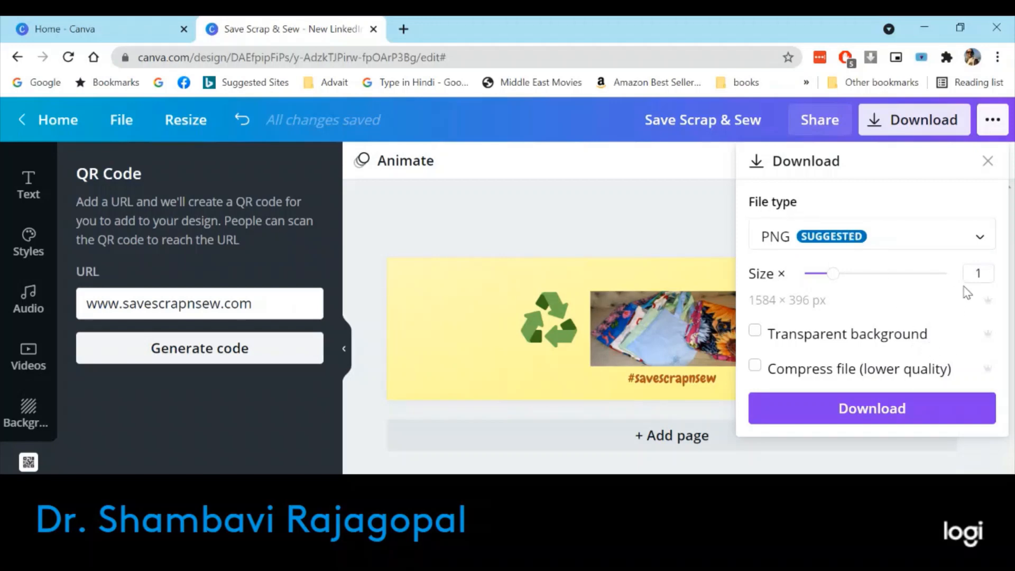
left_click(873, 410)
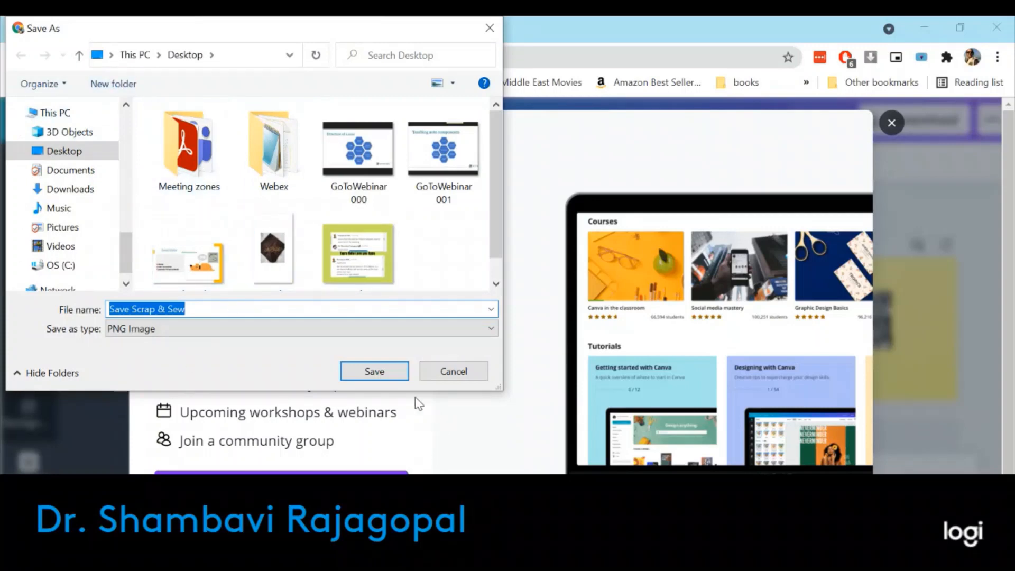
left_click(378, 371)
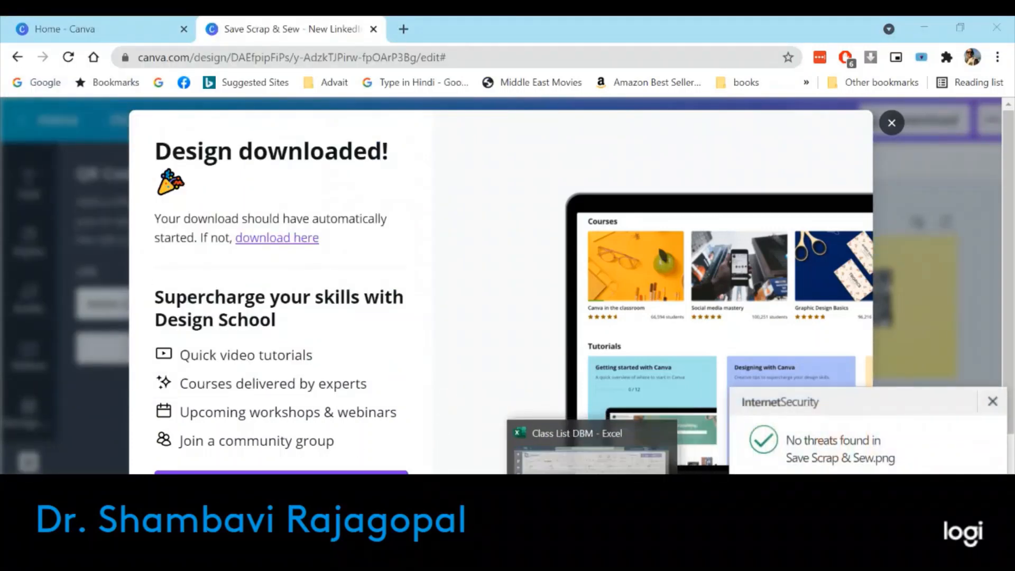
key("alt+Tab")
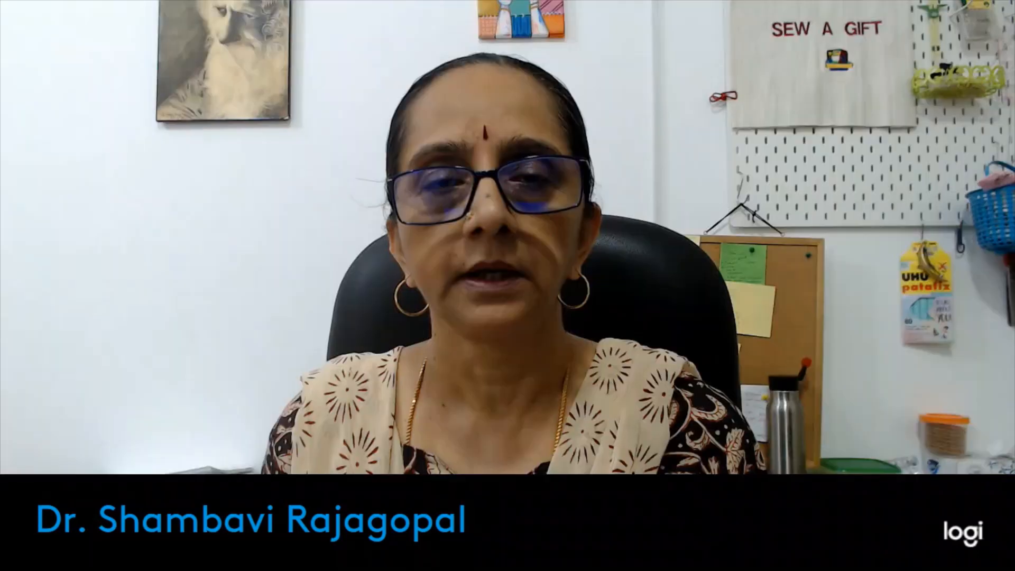